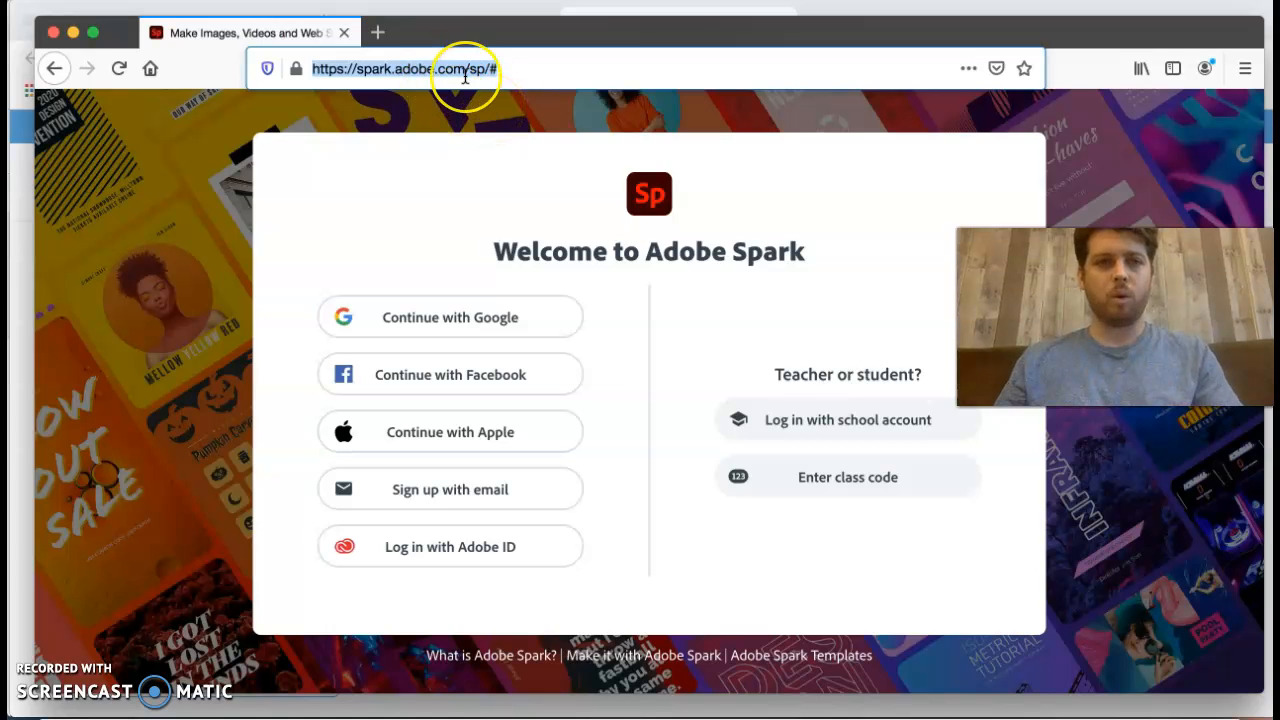
- Search the web for "adobe spark" and open the official spark.adobe.com result
{"action": "type", "text": "adobe"}
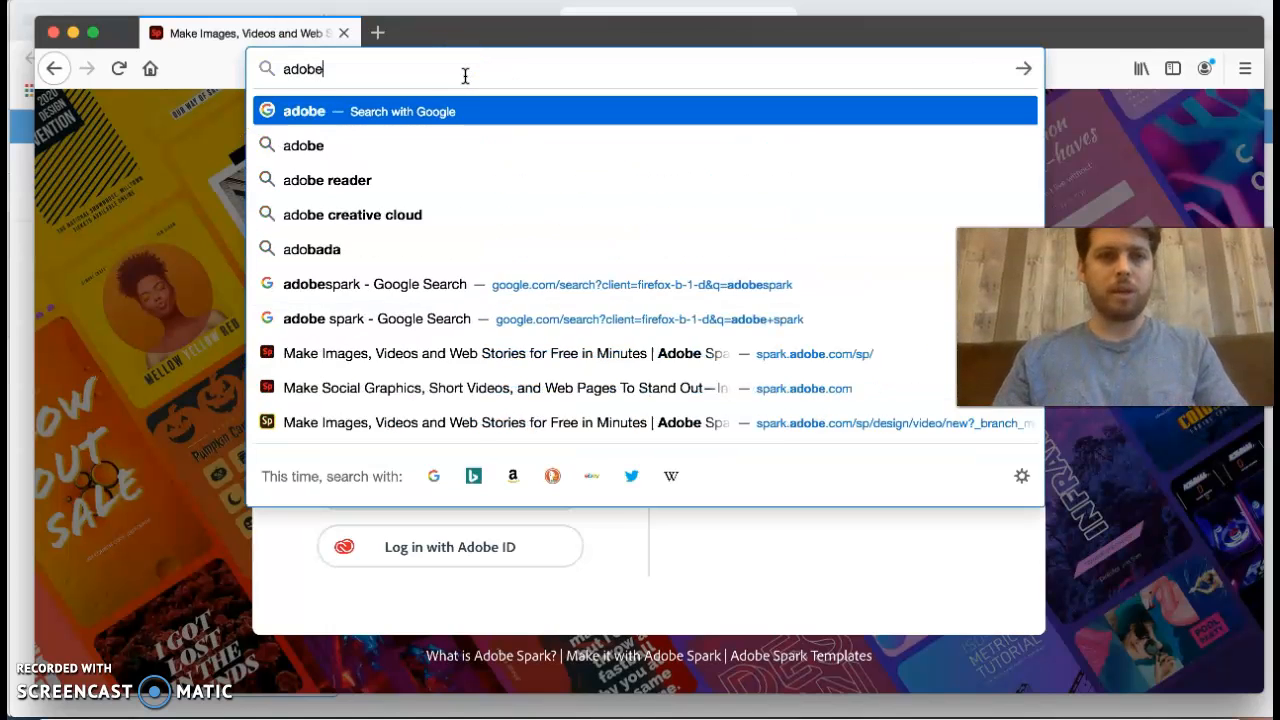
{"action": "type", "text": " spark"}
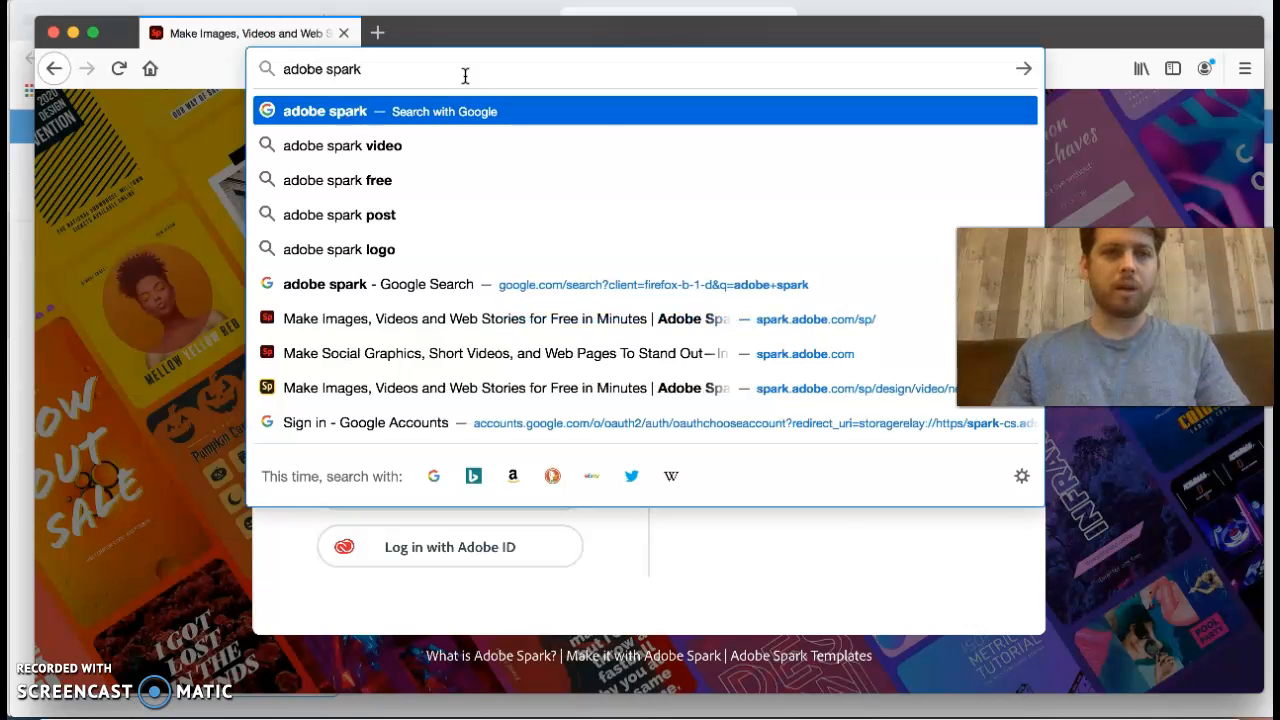
{"action": "key", "text": "Return"}
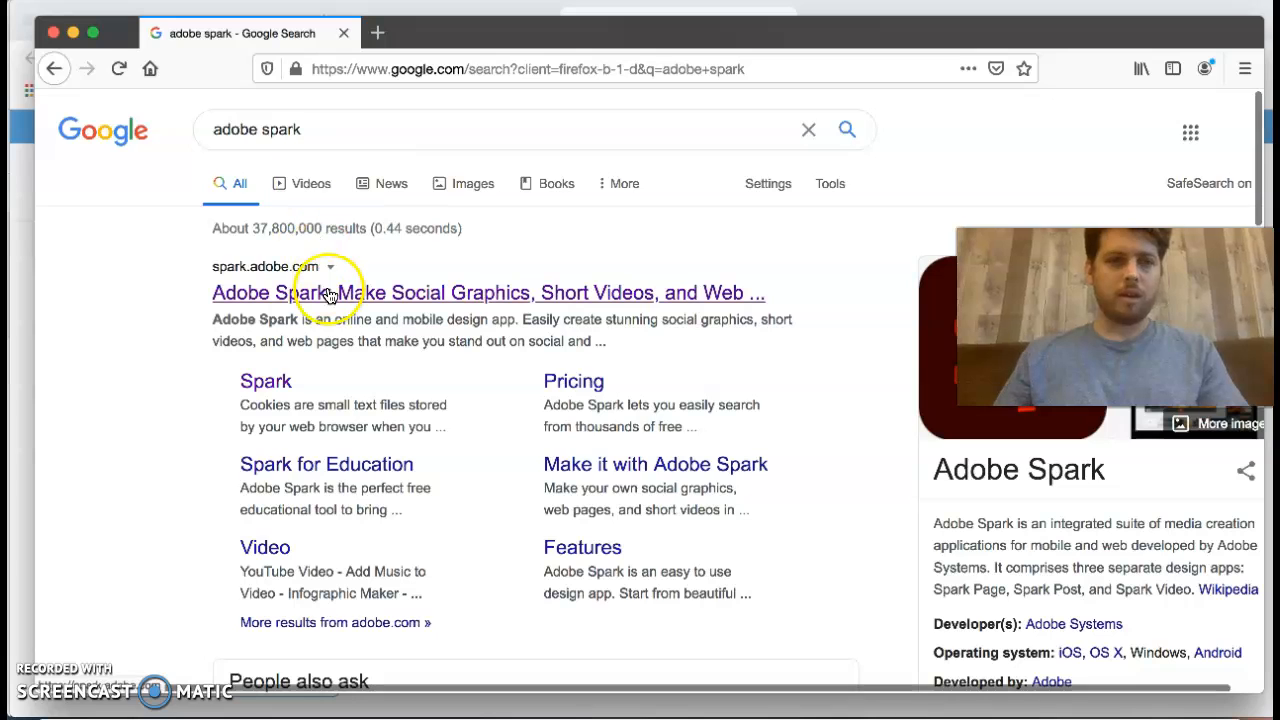
{"action": "left_click", "coordinate": [330, 293]}
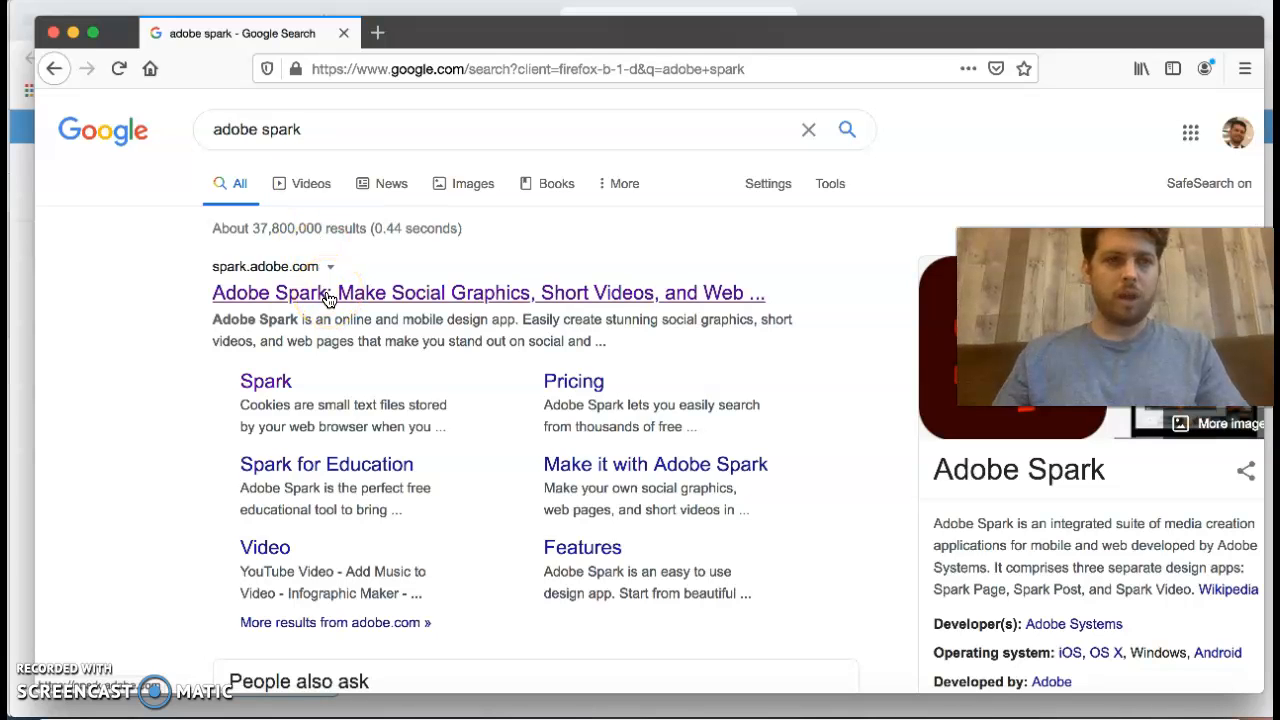
{"action": "left_click", "coordinate": [303, 295]}
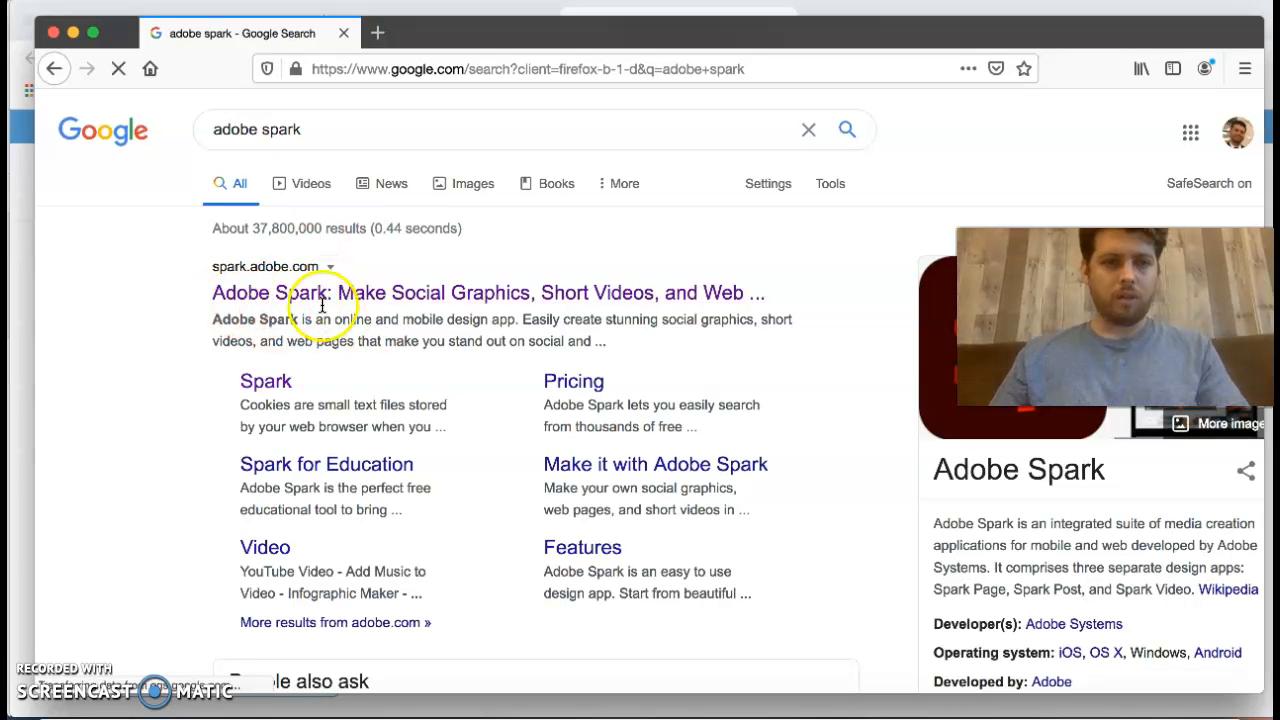
{"action": "left_click", "coordinate": [322, 305]}
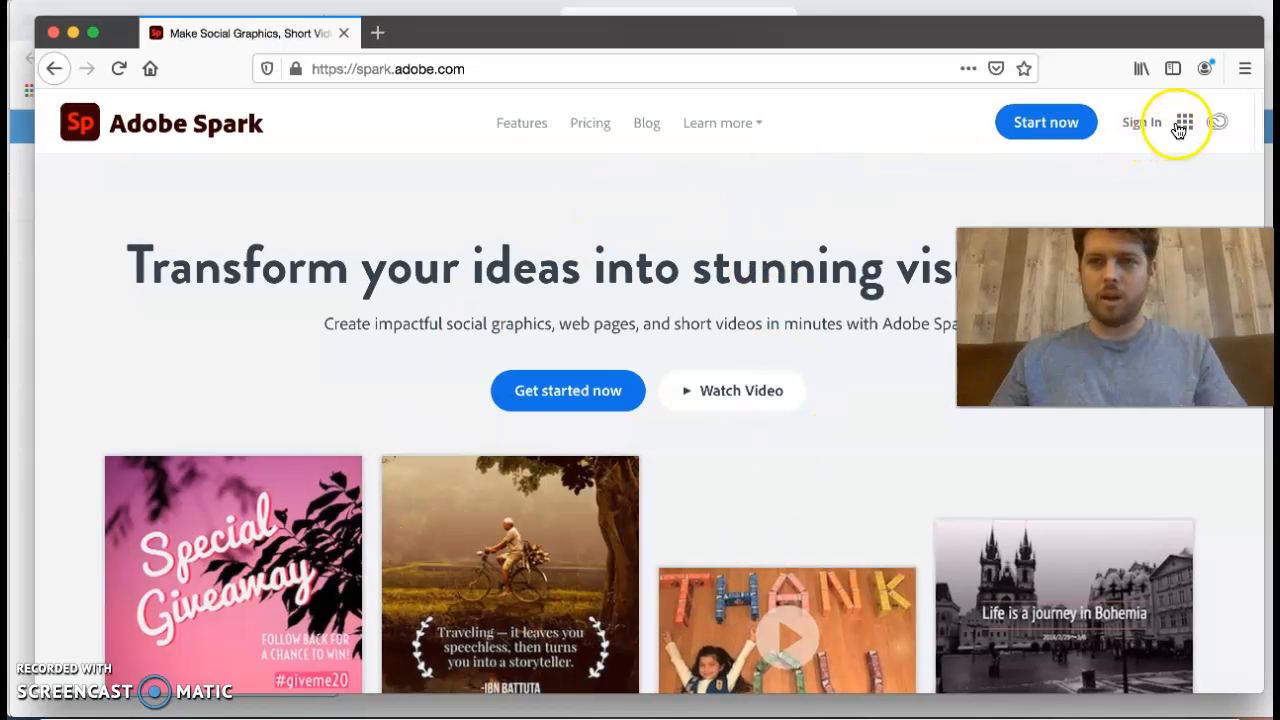
- Sign in to Adobe Spark through the school account option, continuing with Google
{"action": "left_click", "coordinate": [1143, 127]}
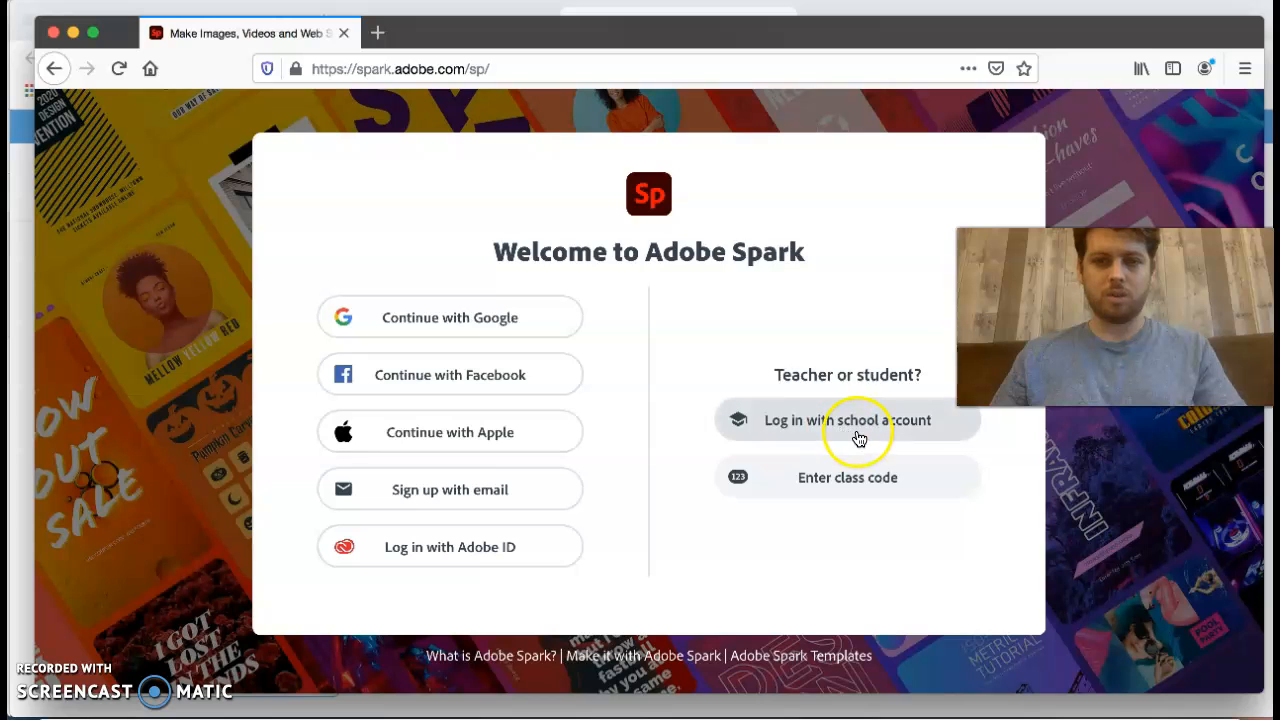
{"action": "left_click", "coordinate": [858, 437]}
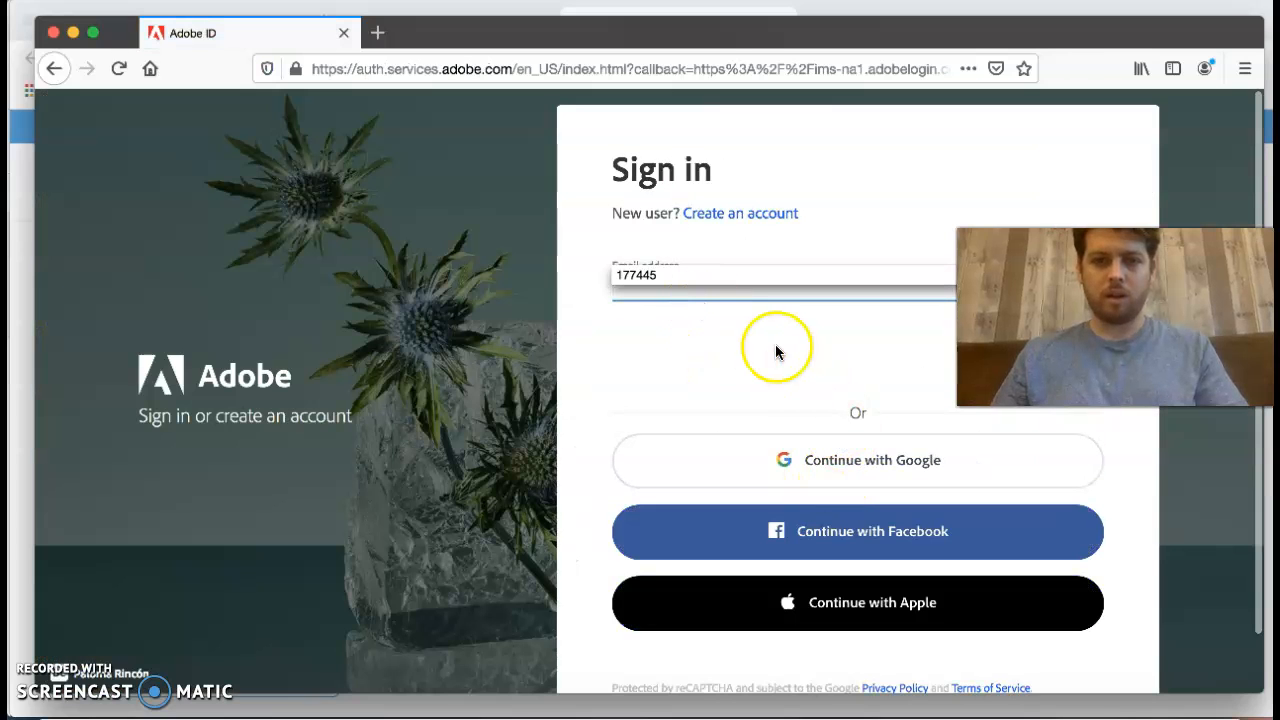
{"action": "left_click", "coordinate": [776, 350]}
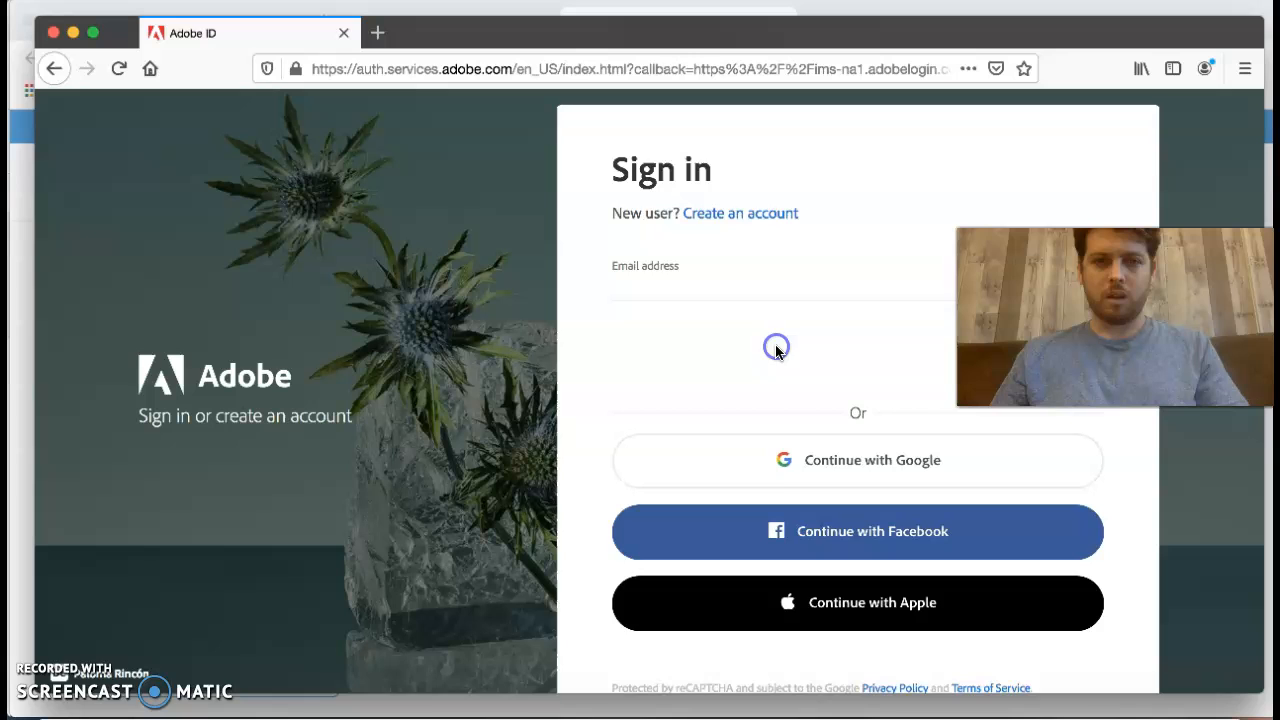
{"action": "left_click", "coordinate": [797, 466]}
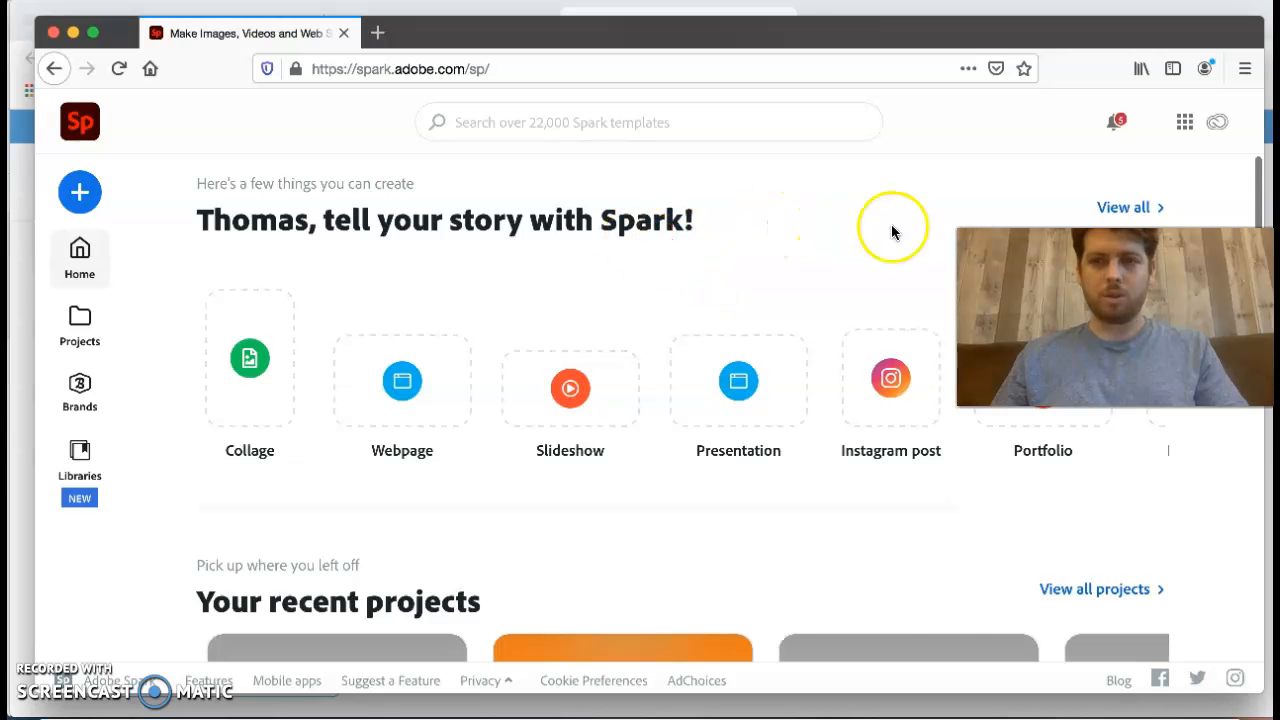
- Start a new video project from the Adobe Spark home page
{"action": "scroll", "coordinate": [629, 235], "scroll_direction": "down", "scroll_amount": 1}
{"action": "scroll", "coordinate": [629, 235], "scroll_direction": "up", "scroll_amount": 1}
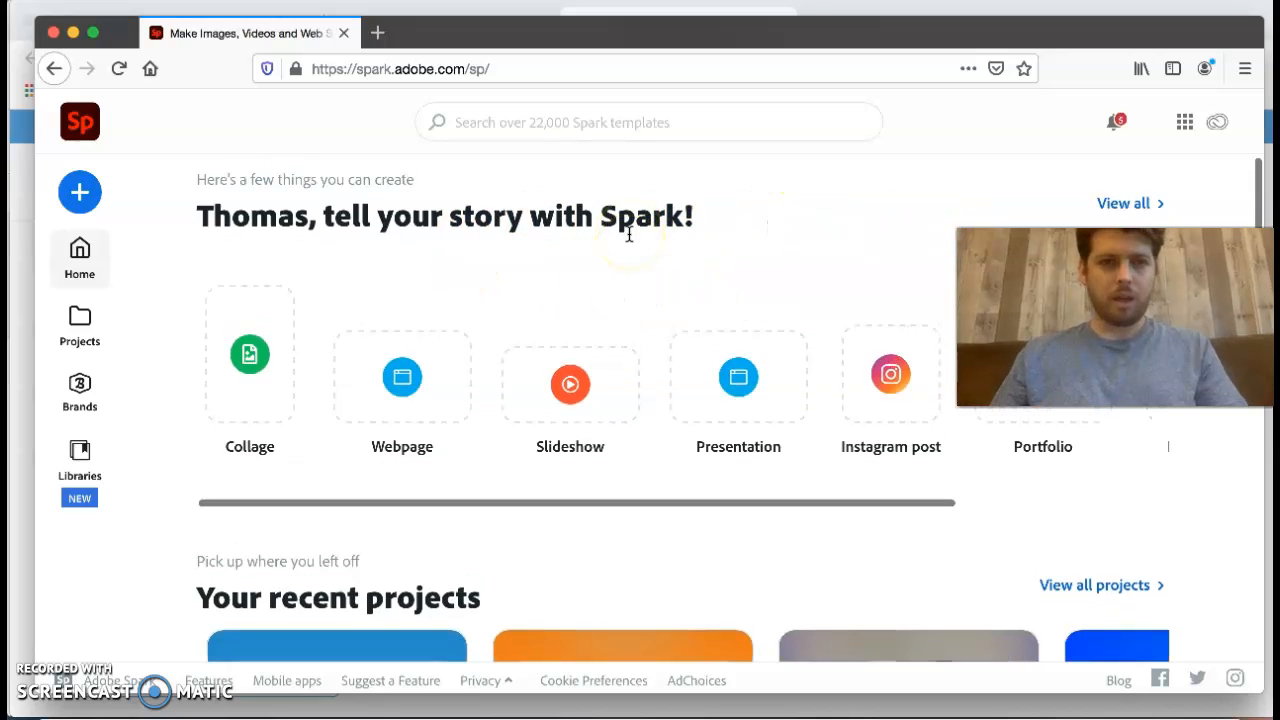
{"action": "scroll", "coordinate": [649, 266], "scroll_direction": "down", "scroll_amount": 1}
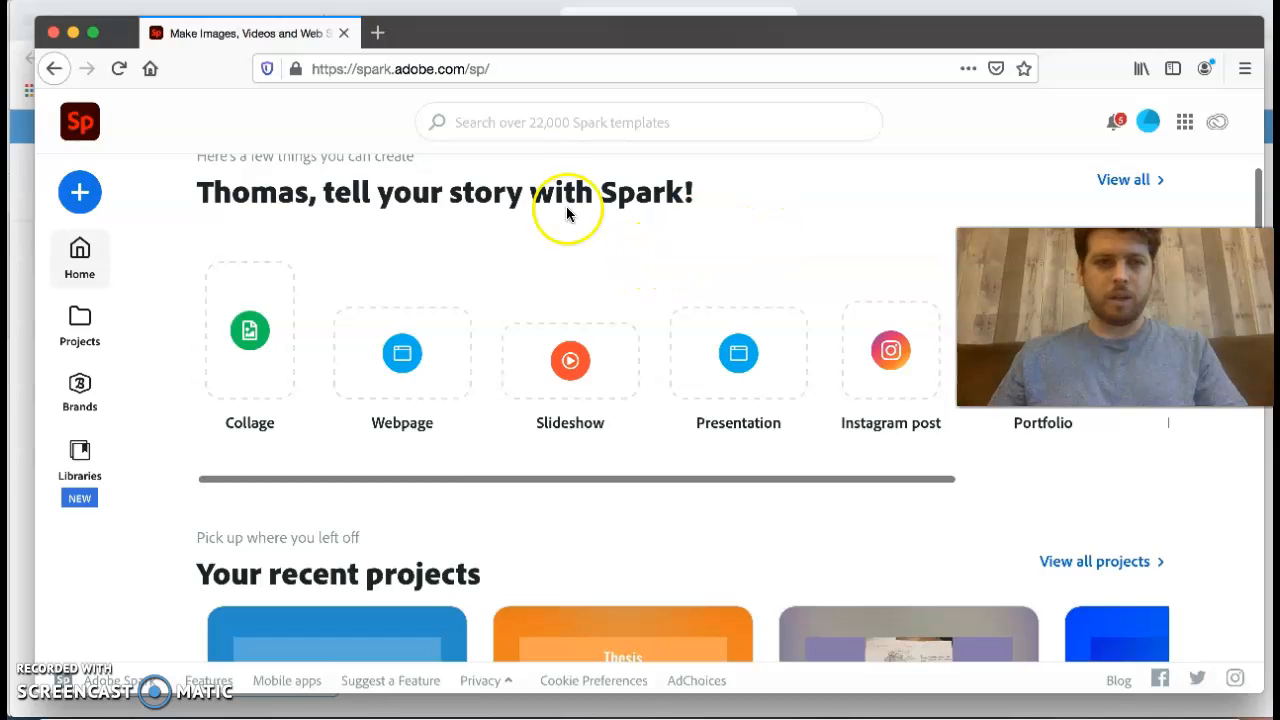
{"action": "scroll", "coordinate": [379, 233], "scroll_direction": "up", "scroll_amount": 1}
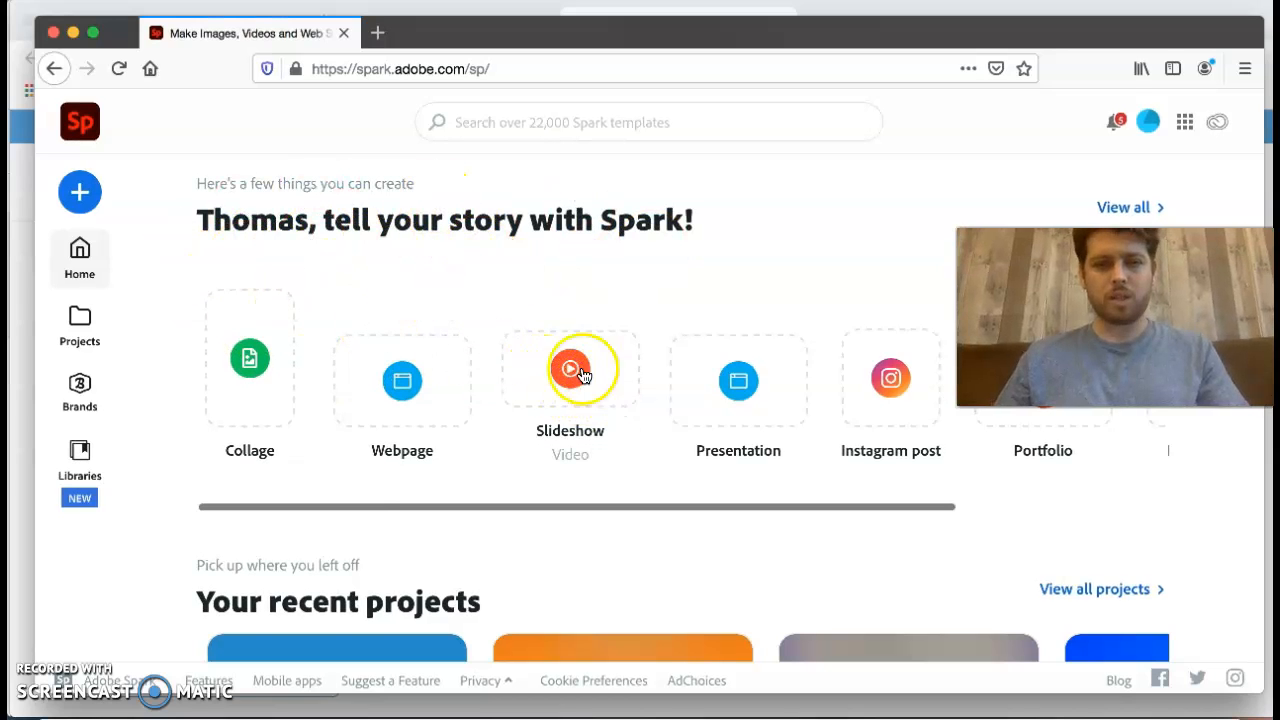
{"action": "left_click", "coordinate": [82, 200]}
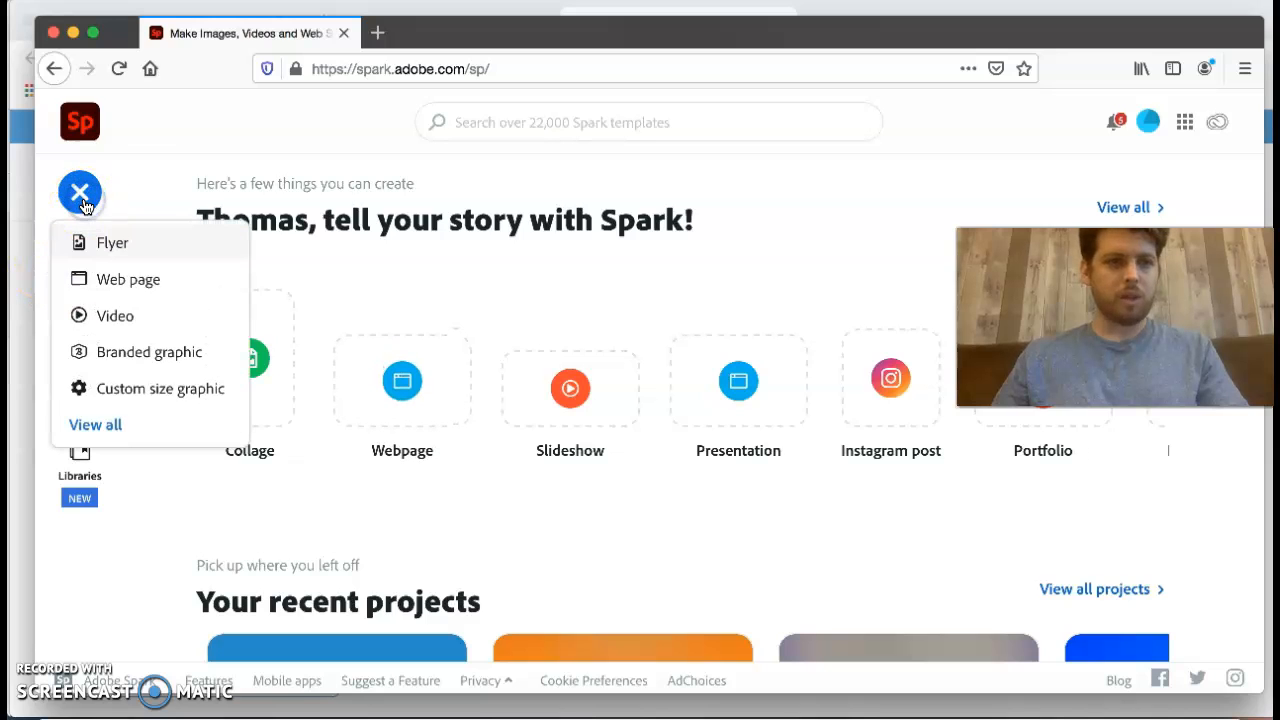
{"action": "left_click", "coordinate": [167, 319]}
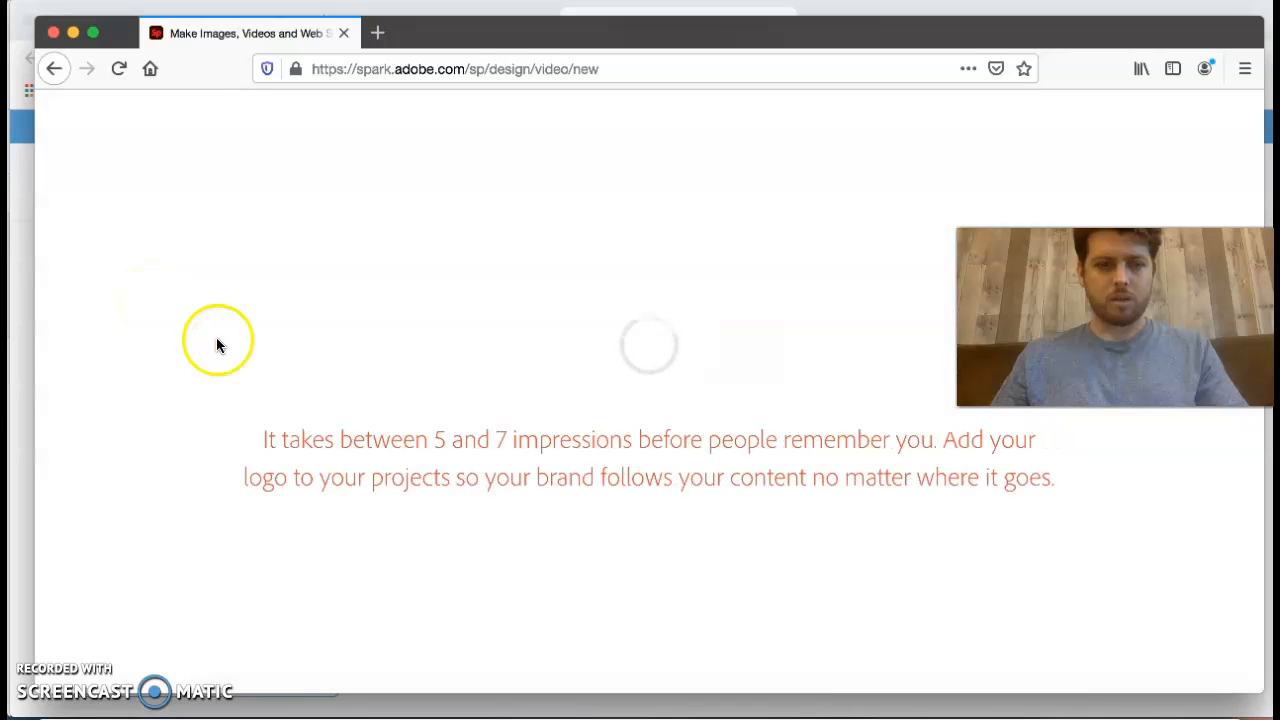
- Title the new video "Magic Pencil Project" and continue to the story templates
{"action": "left_click", "coordinate": [470, 463]}
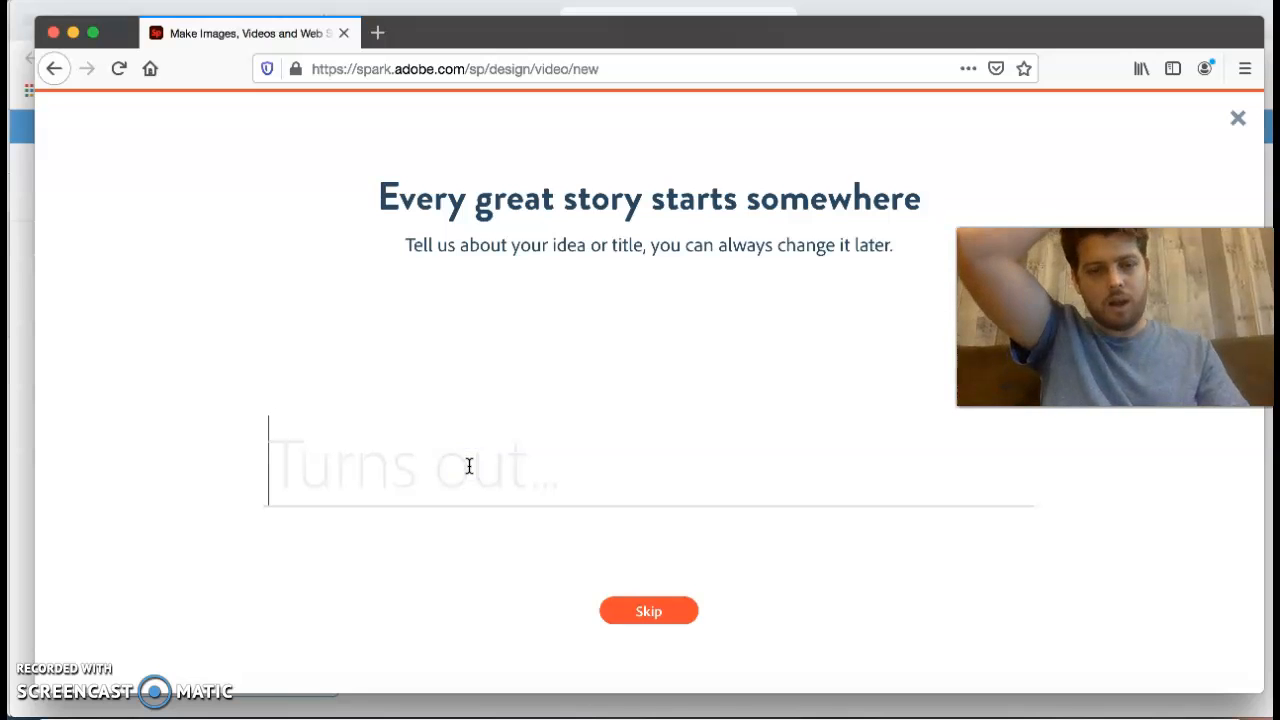
{"action": "type", "text": "A"}
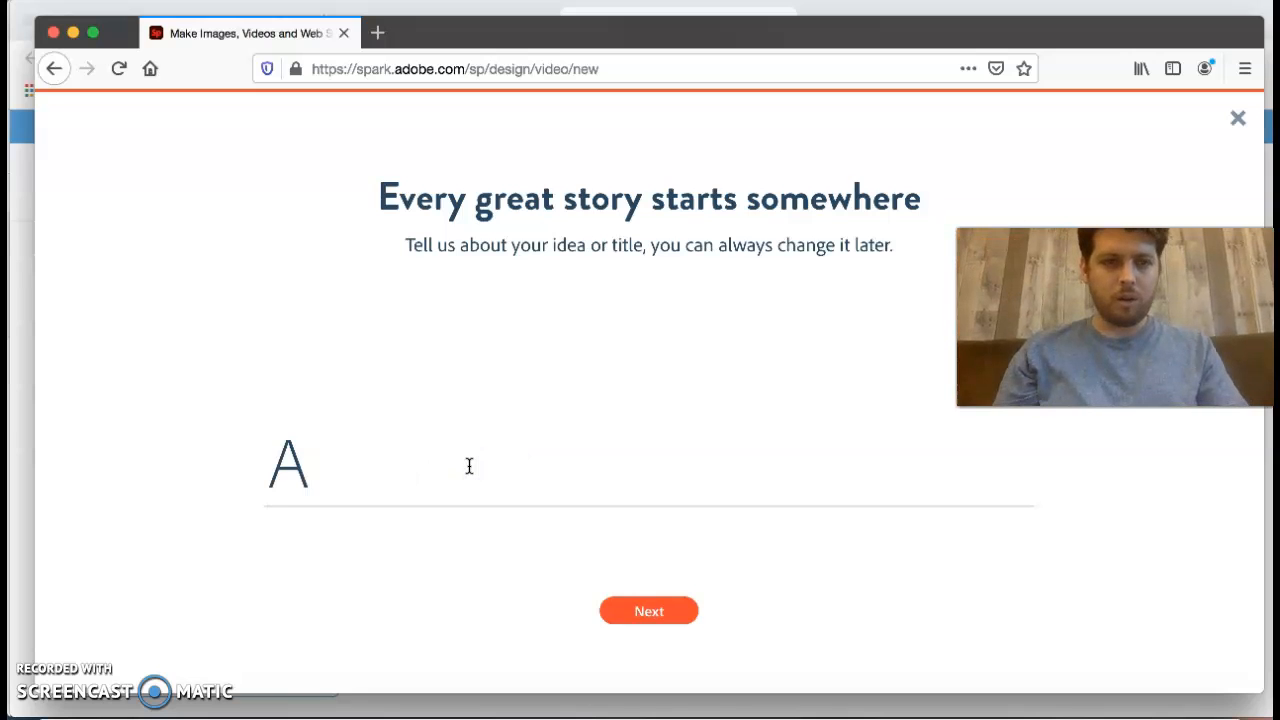
{"action": "key", "text": "BackSpace"}
{"action": "type", "text": "Ma"}
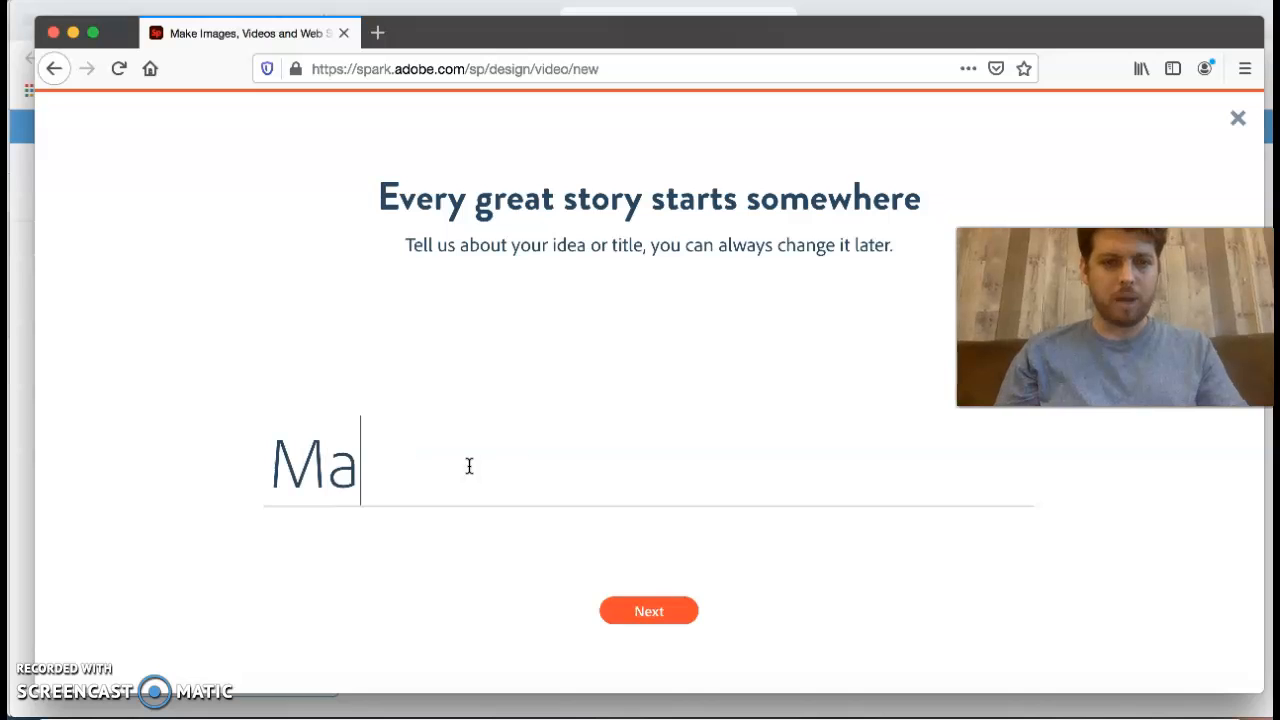
{"action": "type", "text": "gic Pencil Project"}
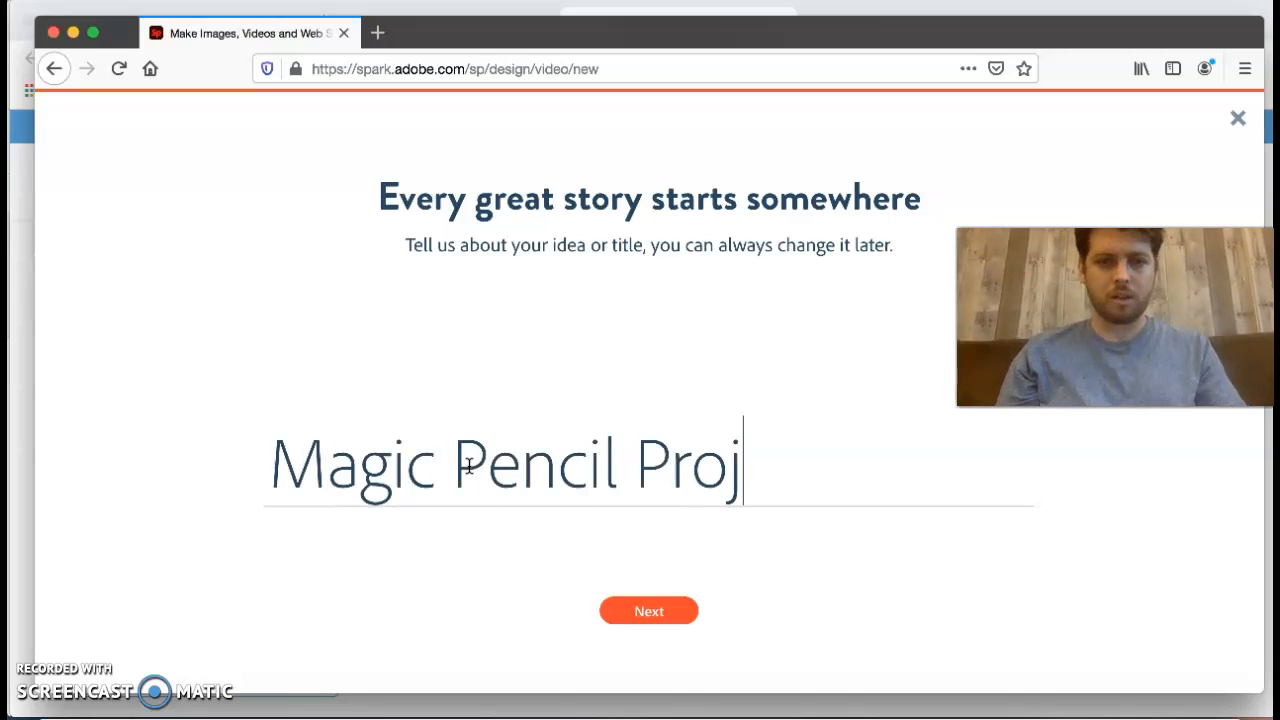
{"action": "left_click", "coordinate": [624, 612]}
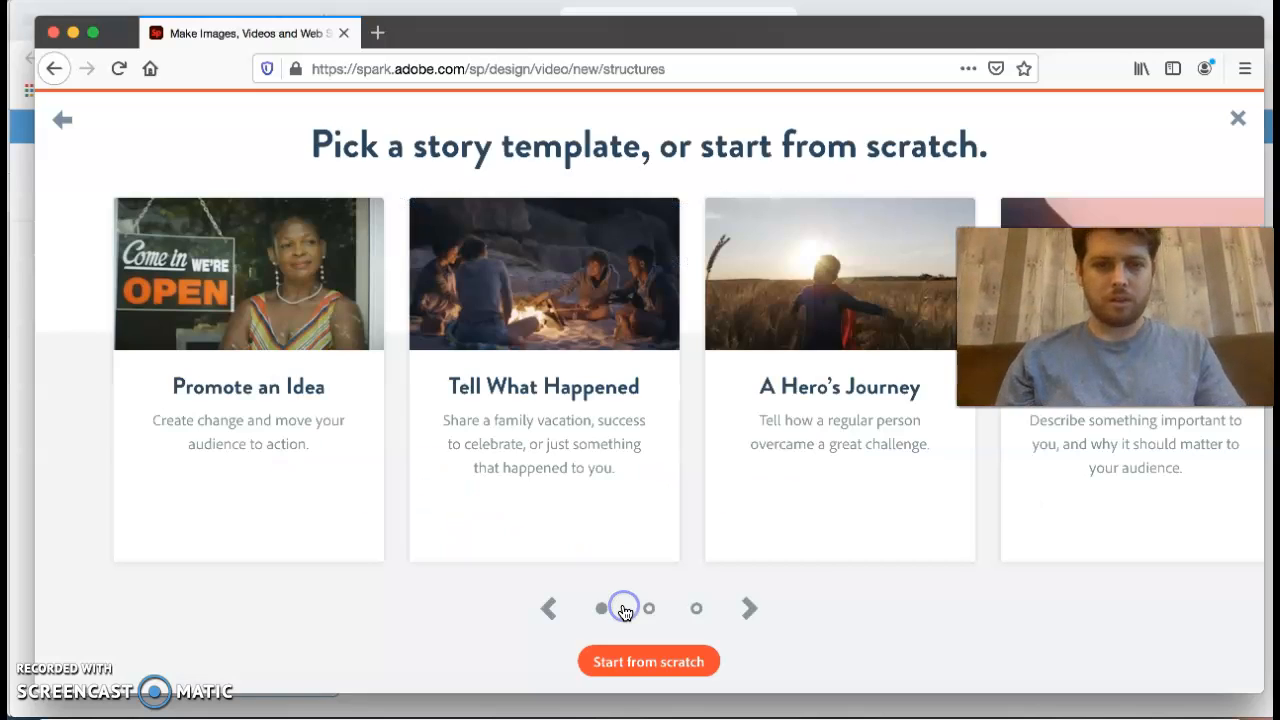
- Look through the story templates, start the video from scratch and dismiss the quick-tips tutorial
{"action": "scroll", "coordinate": [806, 388], "scroll_direction": "right", "scroll_amount": 15}
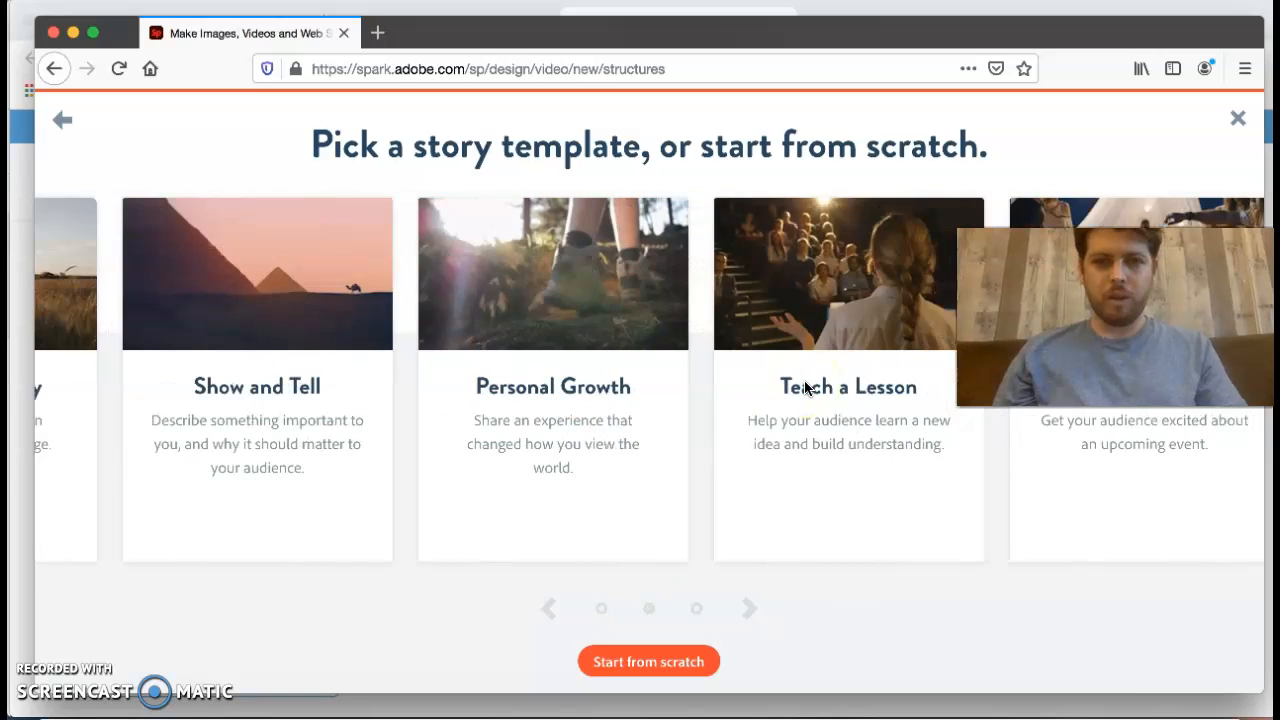
{"action": "scroll", "coordinate": [806, 388], "scroll_direction": "left", "scroll_amount": 7}
{"action": "scroll", "coordinate": [806, 388], "scroll_direction": "left", "scroll_amount": 5}
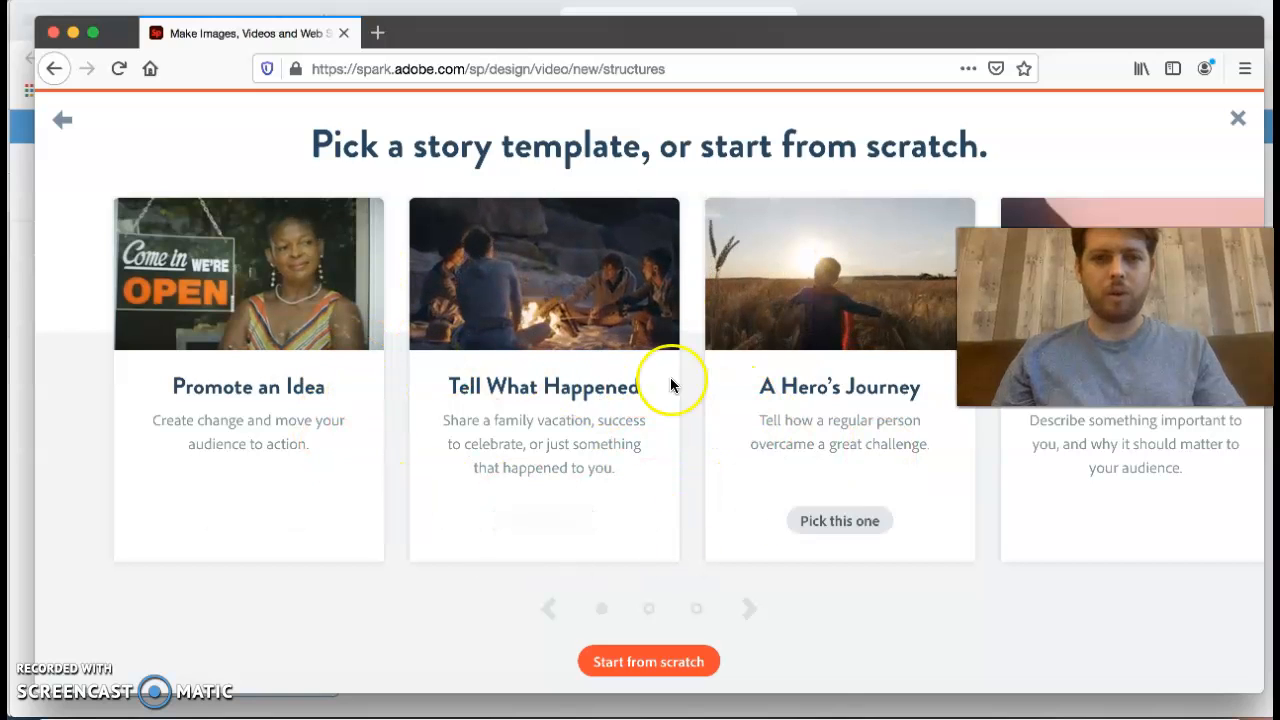
{"action": "left_click", "coordinate": [651, 663]}
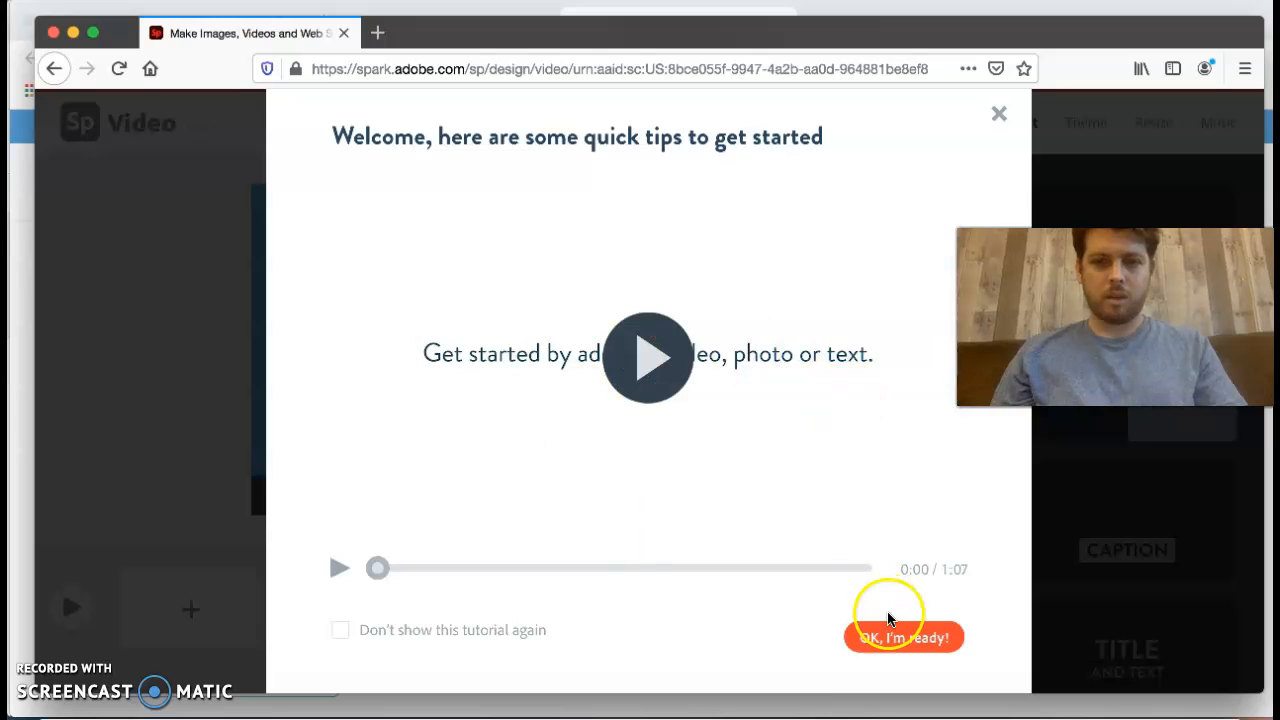
{"action": "left_click", "coordinate": [899, 641]}
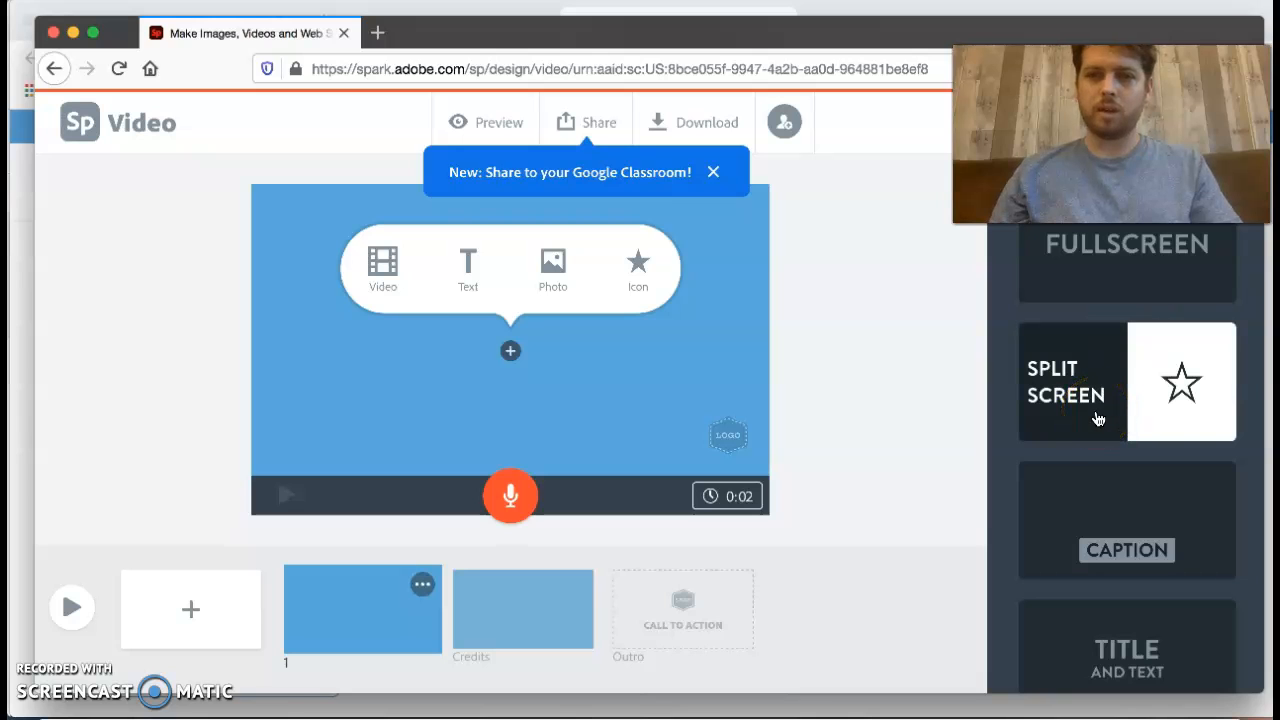
{"action": "left_click", "coordinate": [1082, 525]}
{"action": "scroll", "coordinate": [1110, 535], "scroll_direction": "down", "scroll_amount": 1}
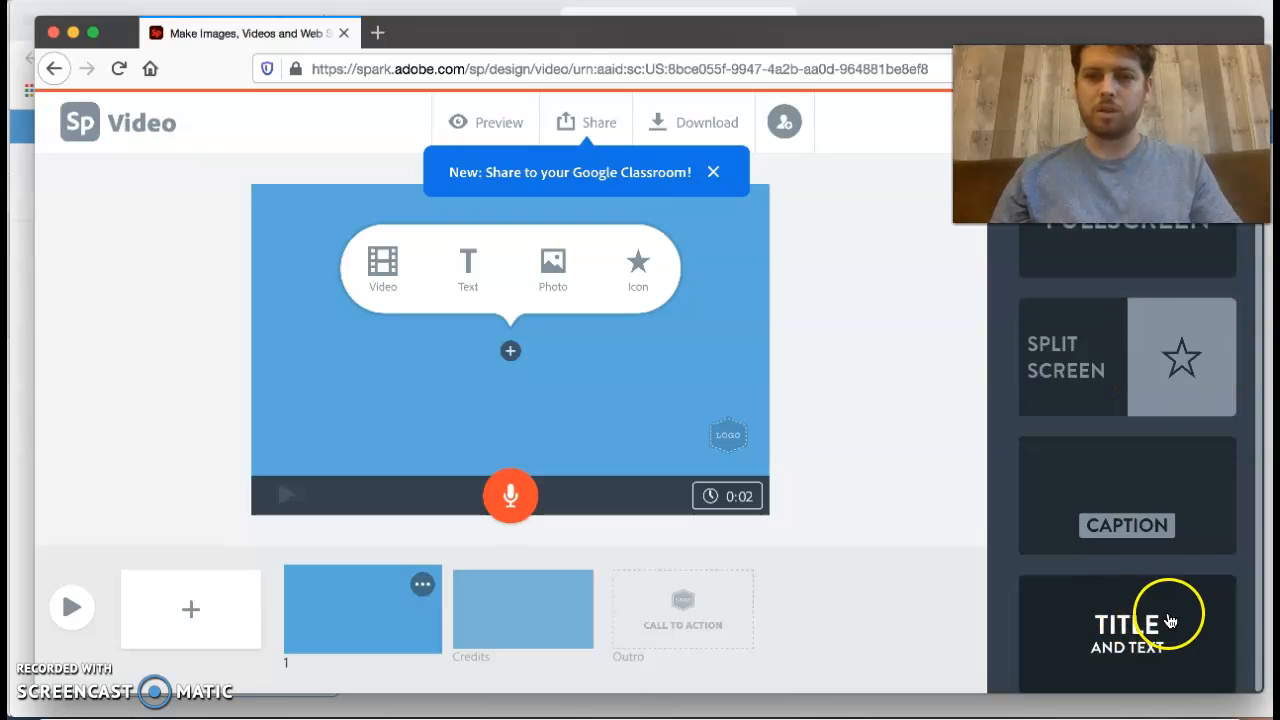
{"action": "scroll", "coordinate": [1050, 345], "scroll_direction": "up", "scroll_amount": 1}
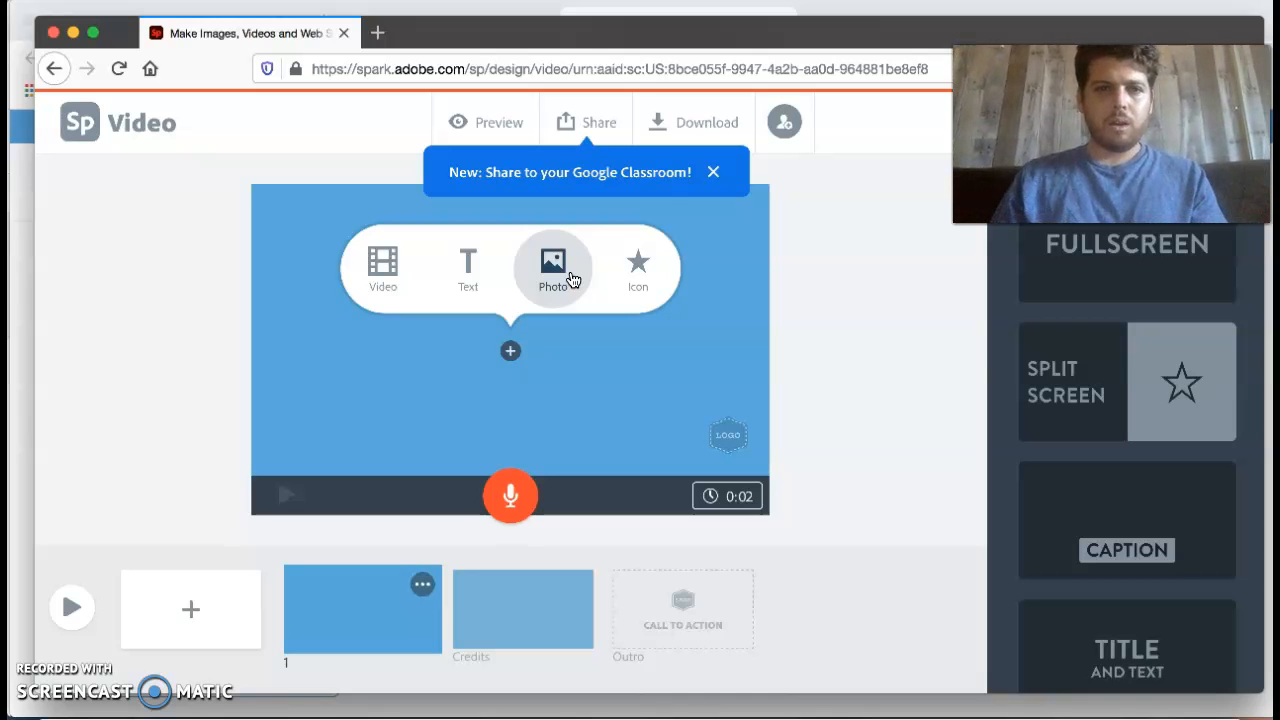
- Search the free photos for "hospital" and add the reception desk picture with the blue wall sign to the first slide
{"action": "left_click", "coordinate": [712, 171]}
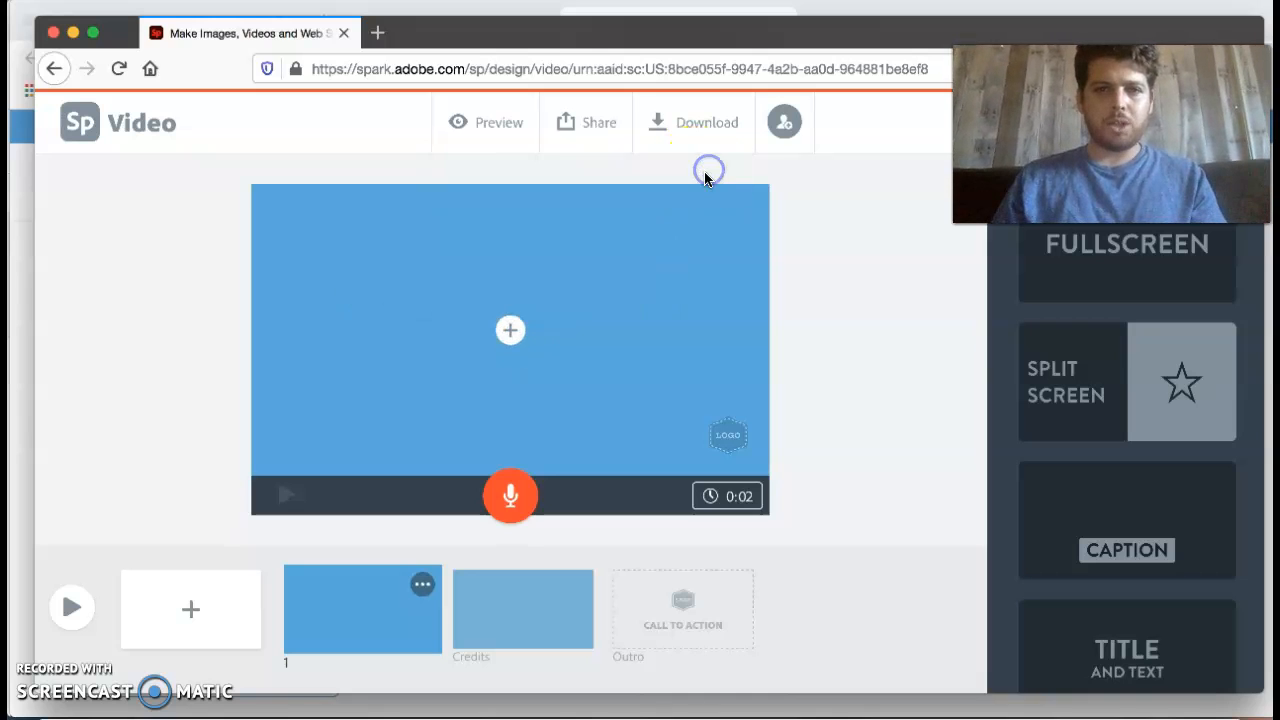
{"action": "left_click", "coordinate": [509, 333]}
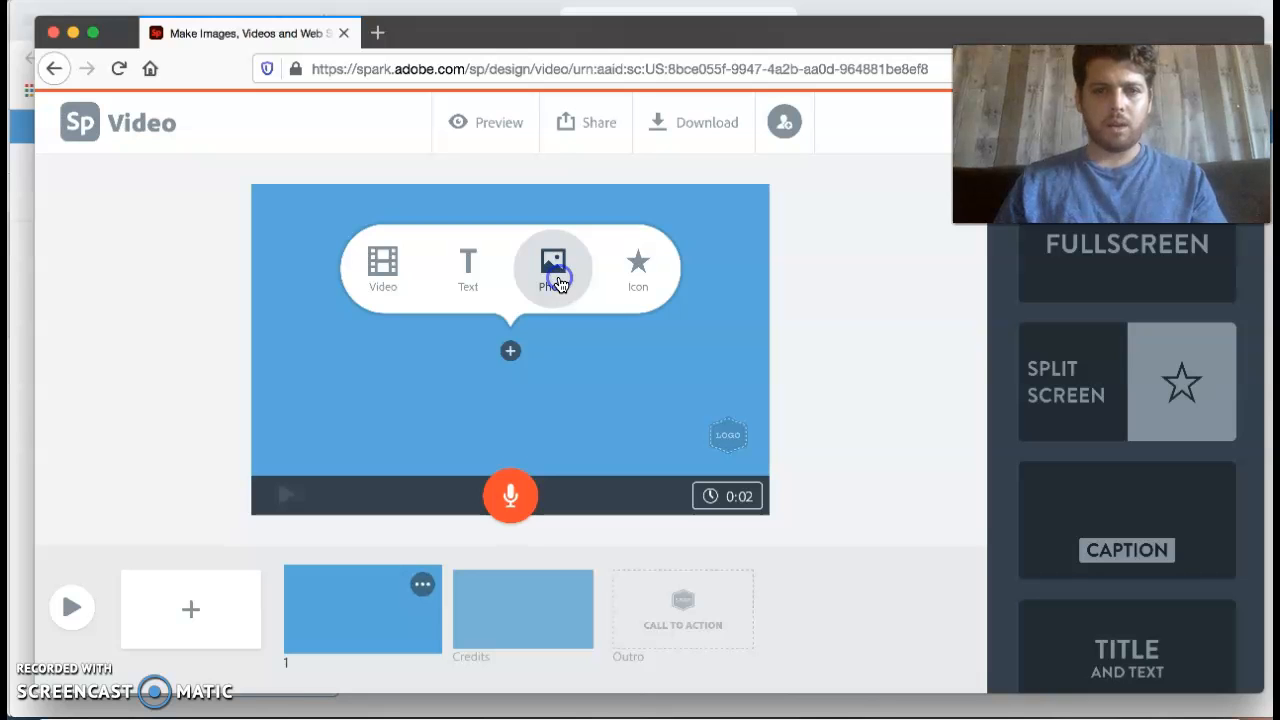
{"action": "left_click", "coordinate": [558, 284]}
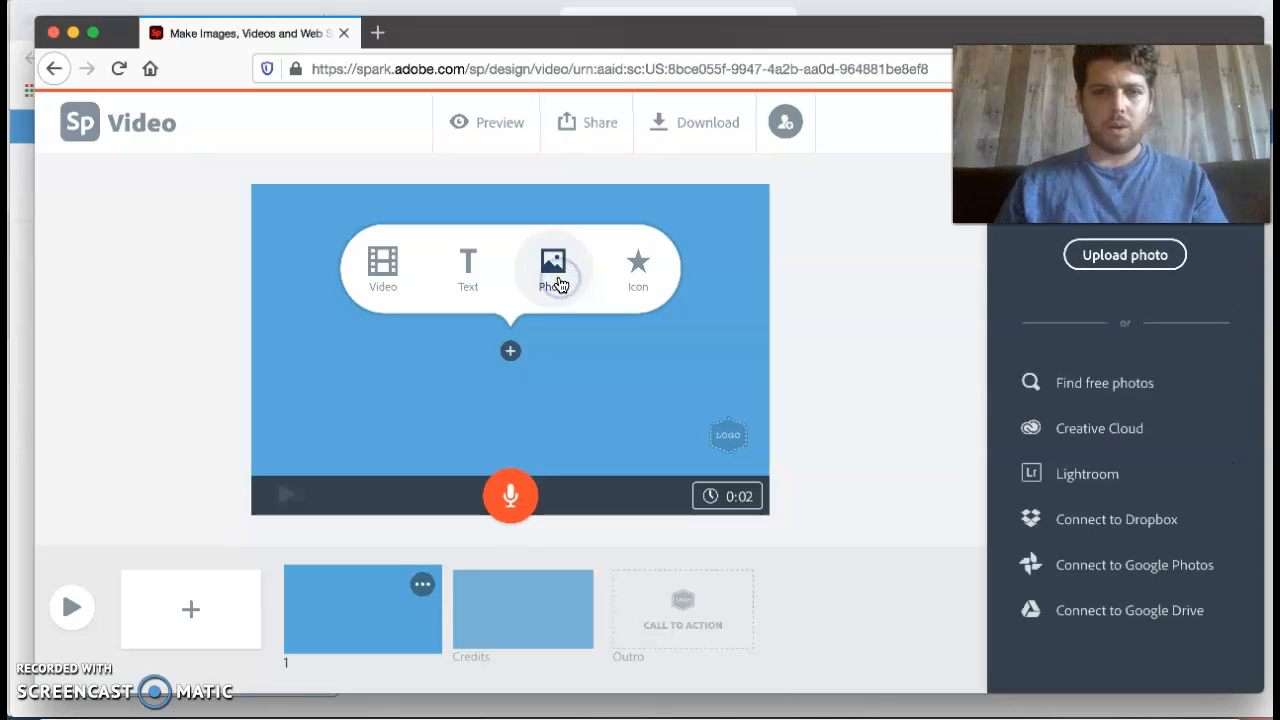
{"action": "left_click", "coordinate": [1157, 389]}
{"action": "type", "text": "hospital"}
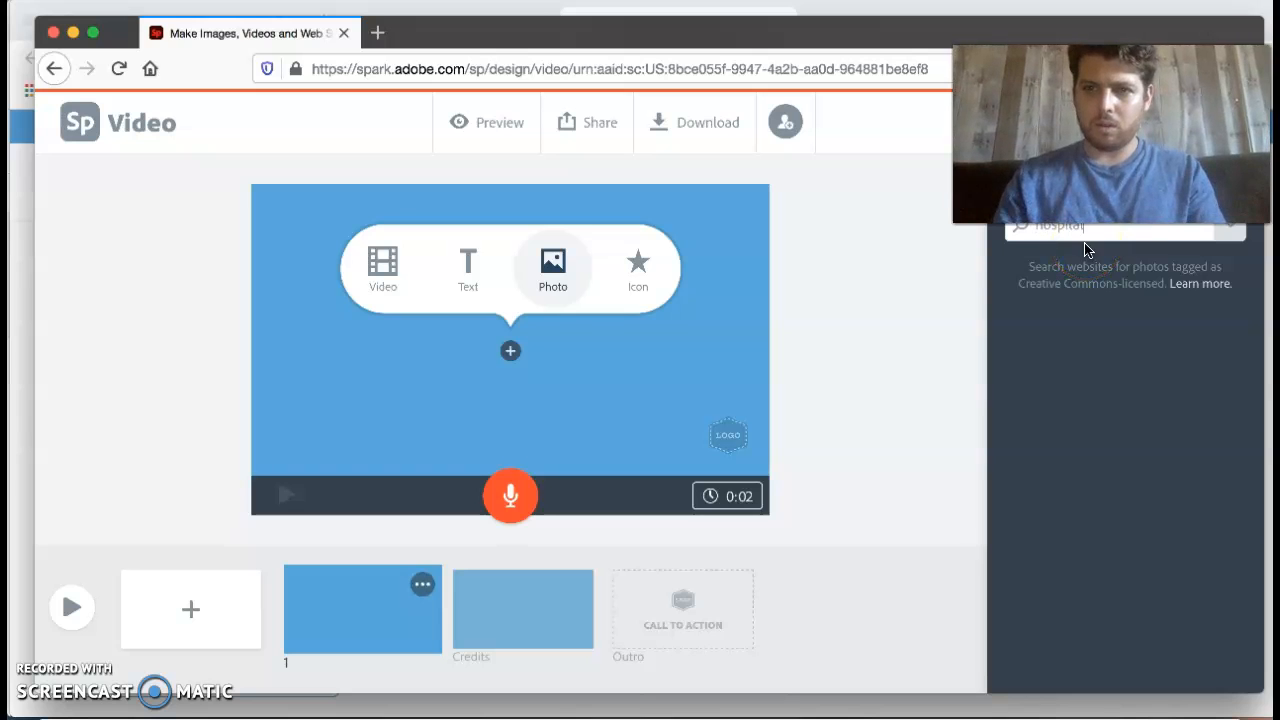
{"action": "key", "text": "Return"}
{"action": "left_click", "coordinate": [1084, 312]}
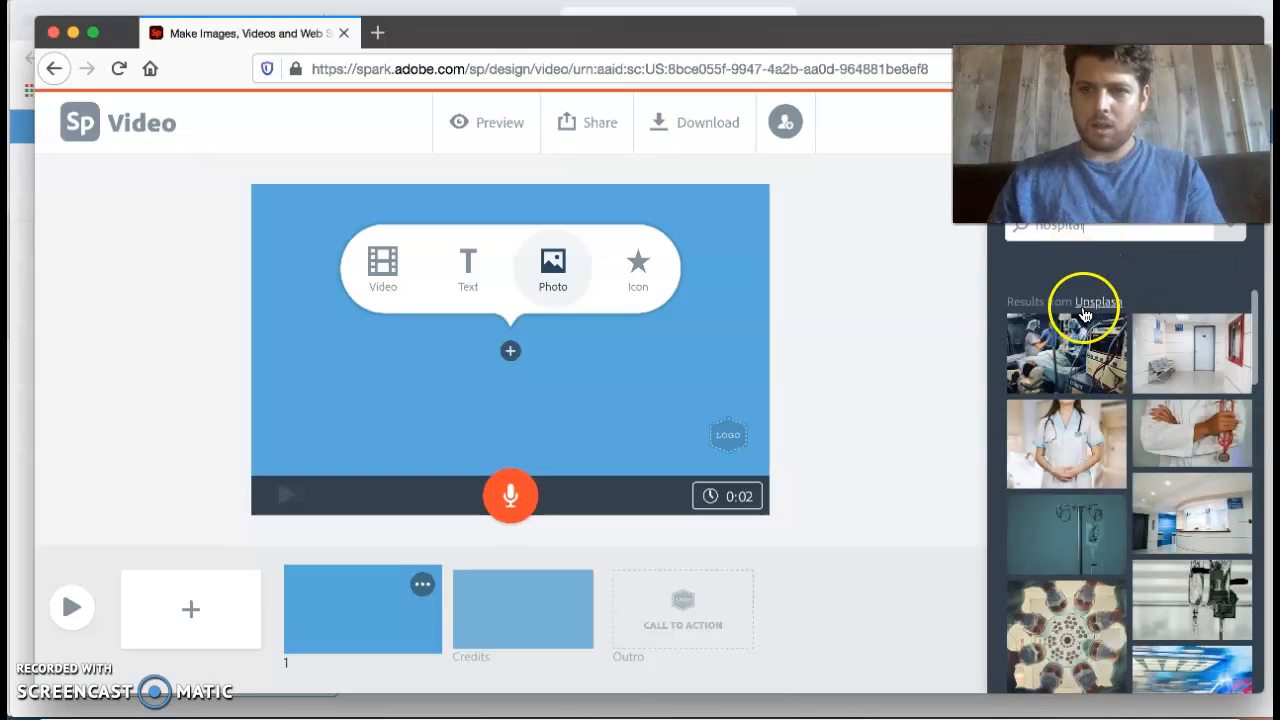
{"action": "scroll", "coordinate": [1100, 529], "scroll_direction": "down", "scroll_amount": 2}
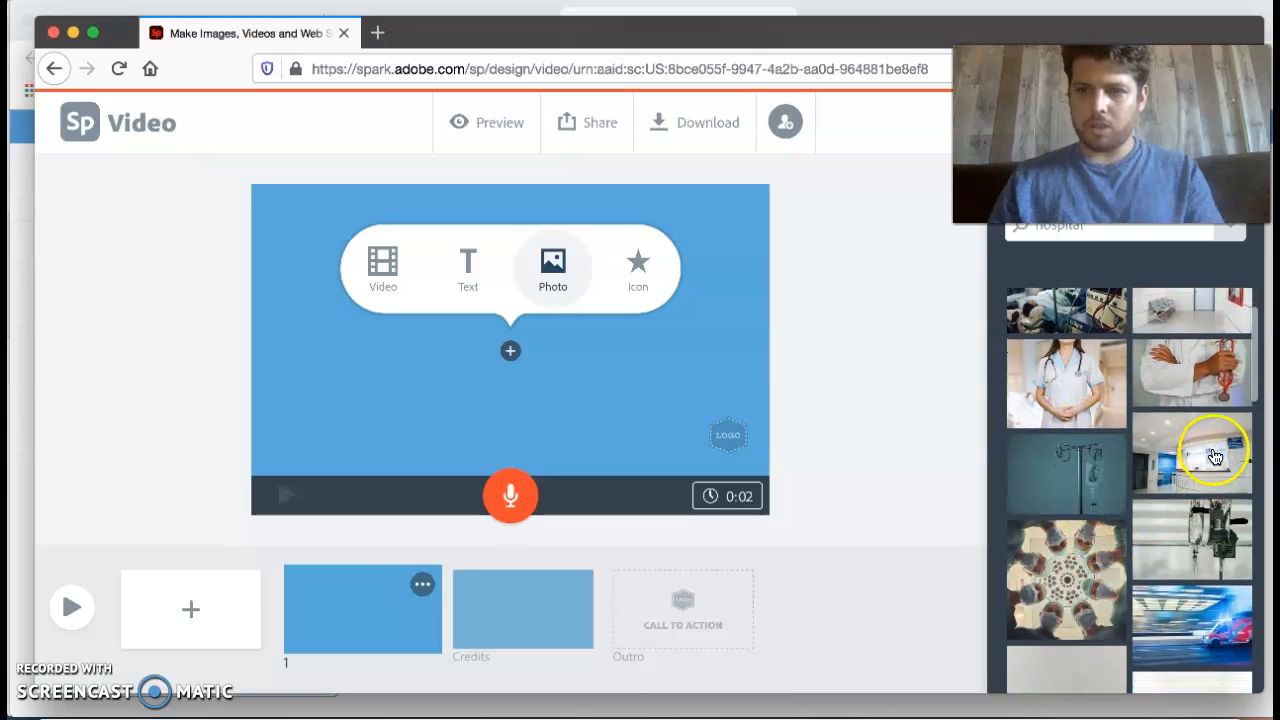
{"action": "left_click", "coordinate": [1214, 456]}
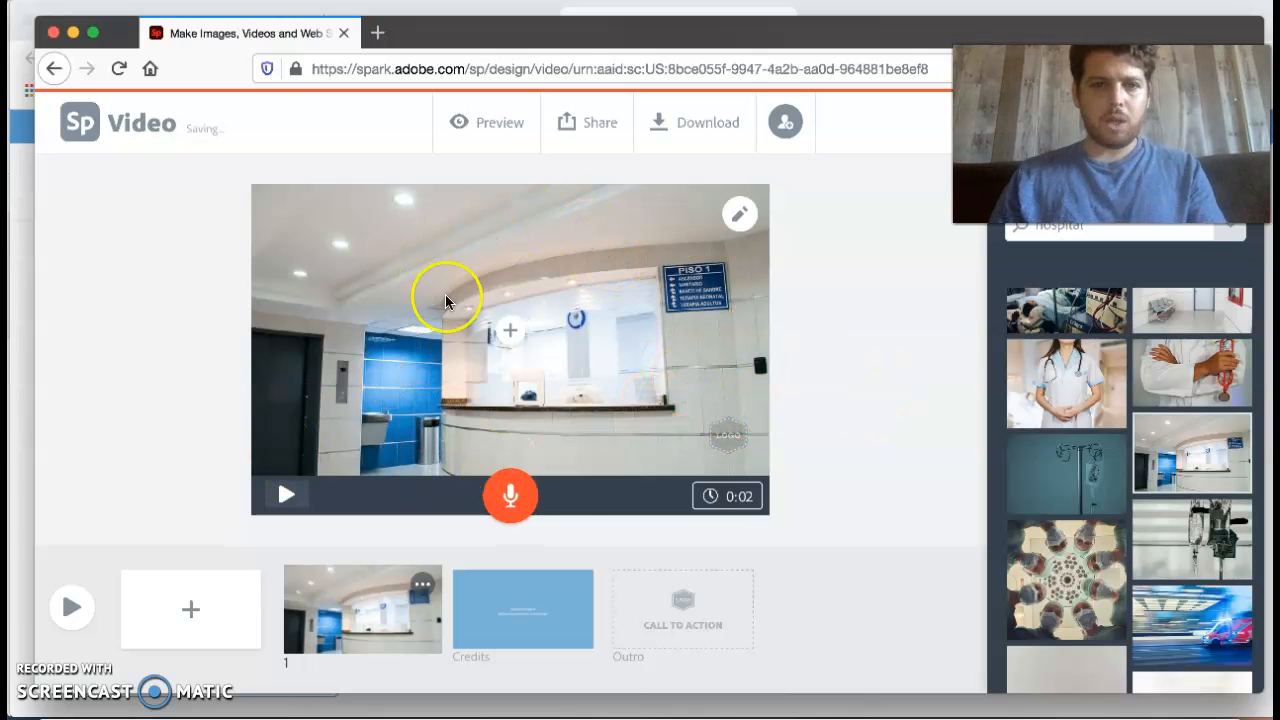
- Allow access to the internal microphone, record about 20 seconds of narration on the first slide and play it back
{"action": "left_click", "coordinate": [504, 506]}
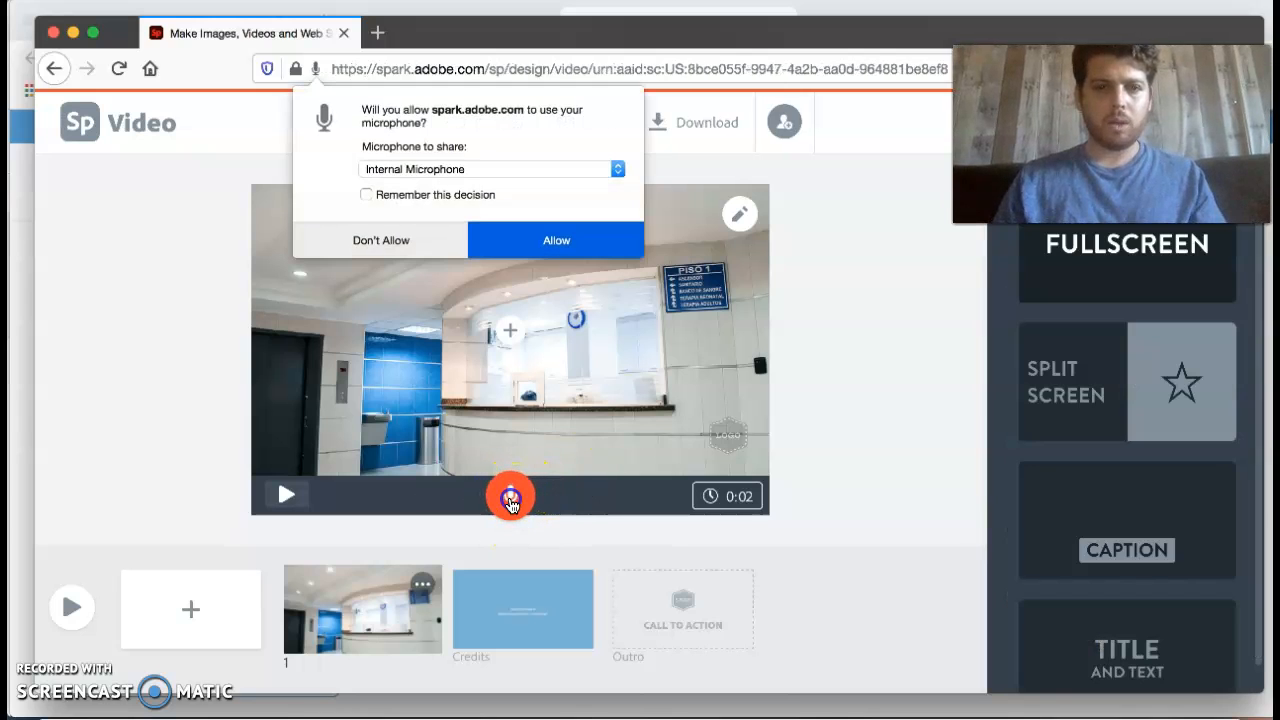
{"action": "left_click", "coordinate": [530, 250]}
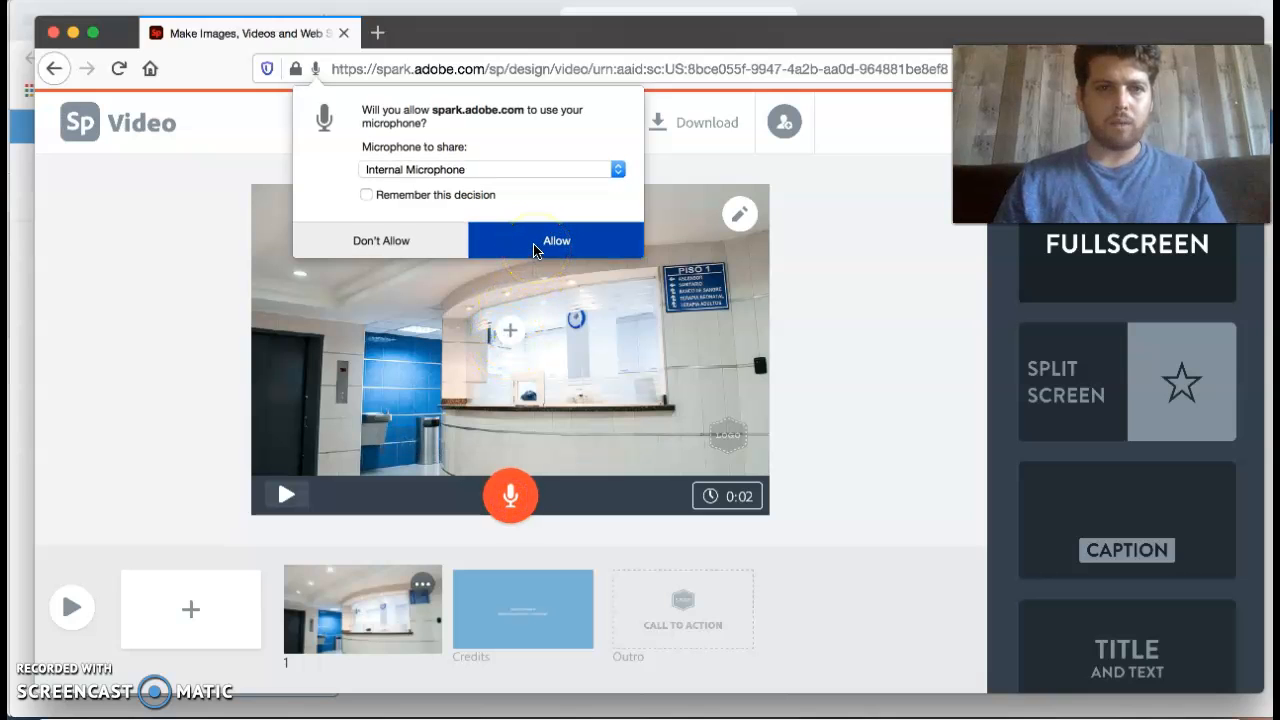
{"action": "left_click", "coordinate": [510, 494]}
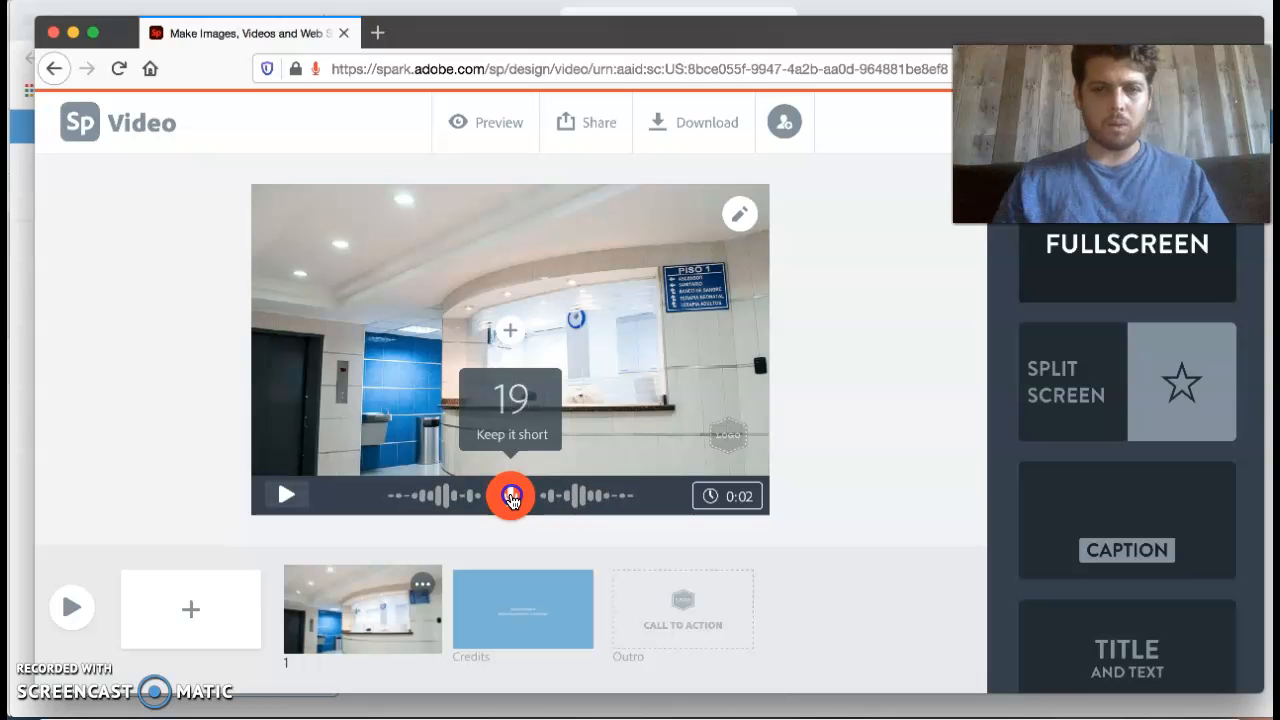
{"action": "left_click_drag", "start_coordinate": [511, 499], "coordinate": [511, 499]}
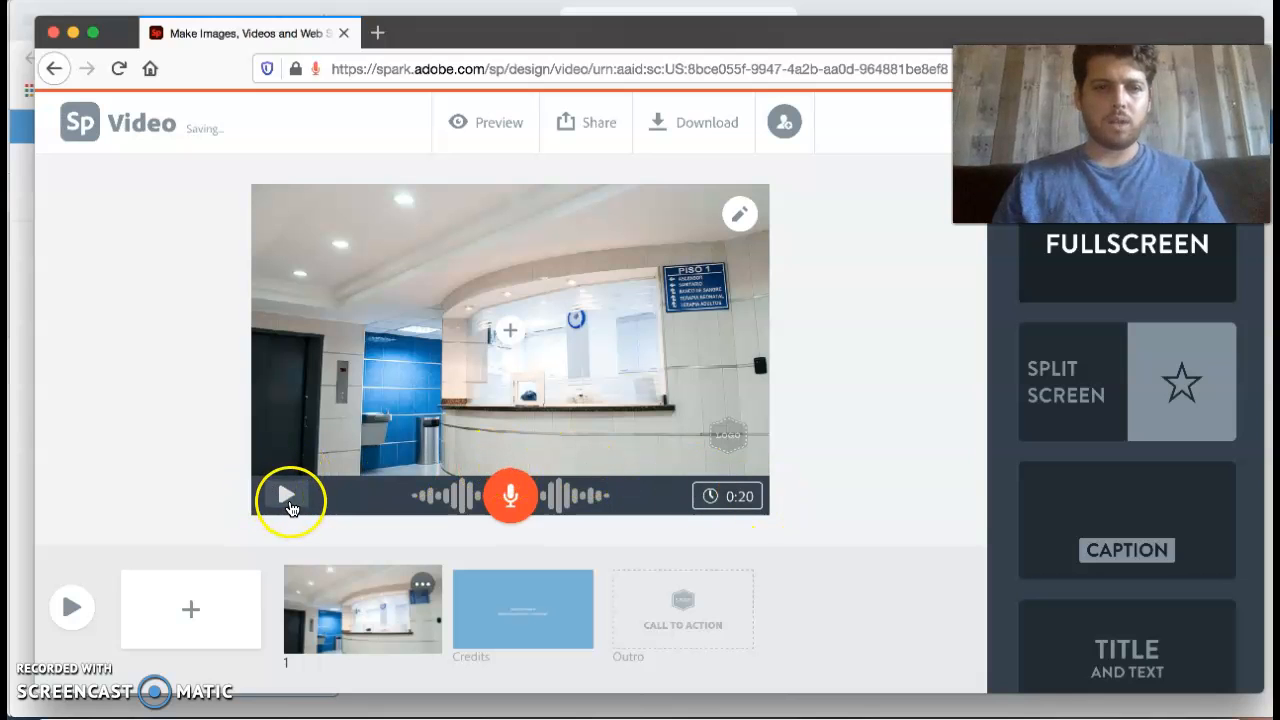
{"action": "left_click", "coordinate": [285, 498]}
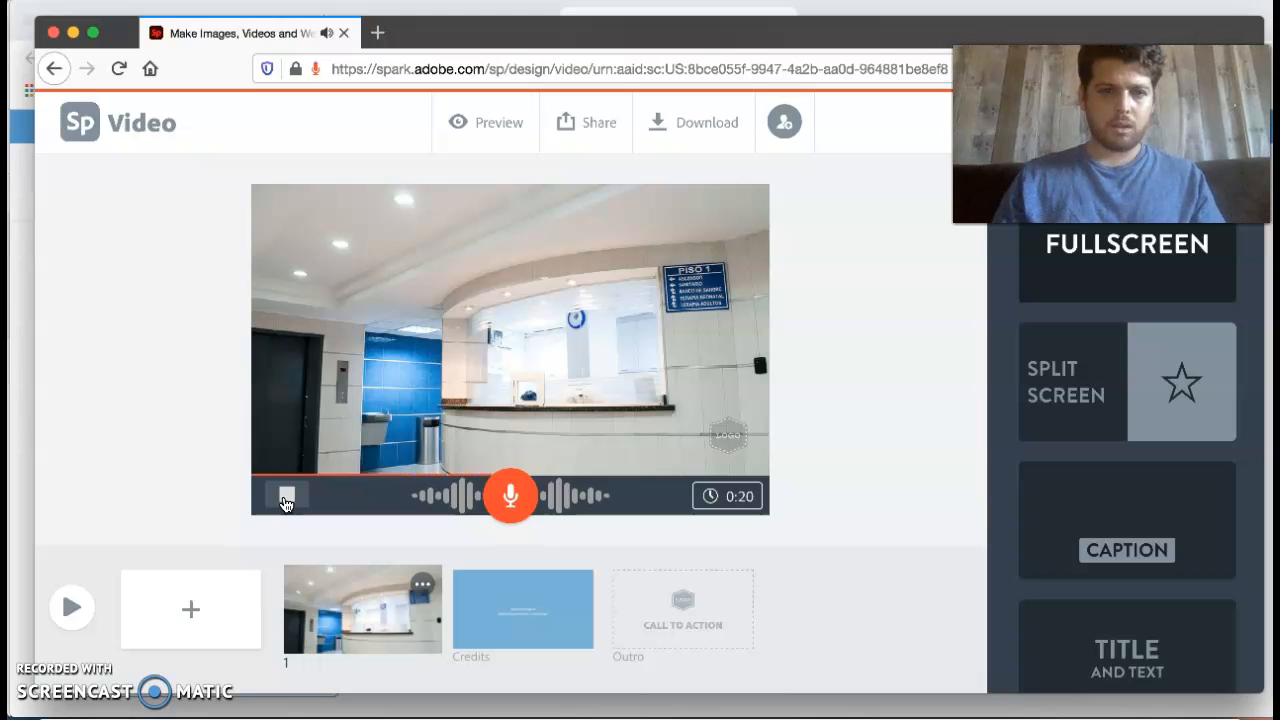
{"action": "left_click", "coordinate": [285, 498]}
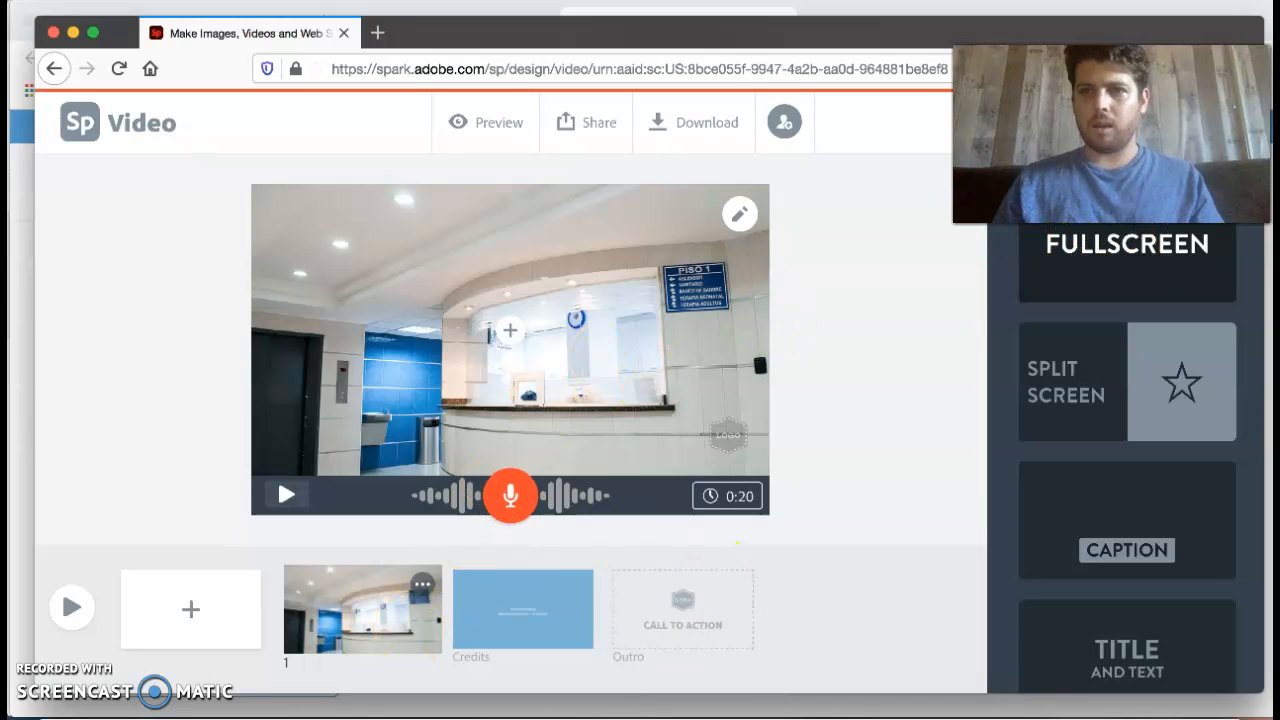
- Turn off the video's background music and look through the available music tracks
{"action": "mouse_move", "coordinate": [1143, 43]}
{"action": "left_mouse_down"}
{"action": "mouse_move", "coordinate": [1117, 51]}
{"action": "mouse_move", "coordinate": [1147, 30]}
{"action": "left_mouse_up"}
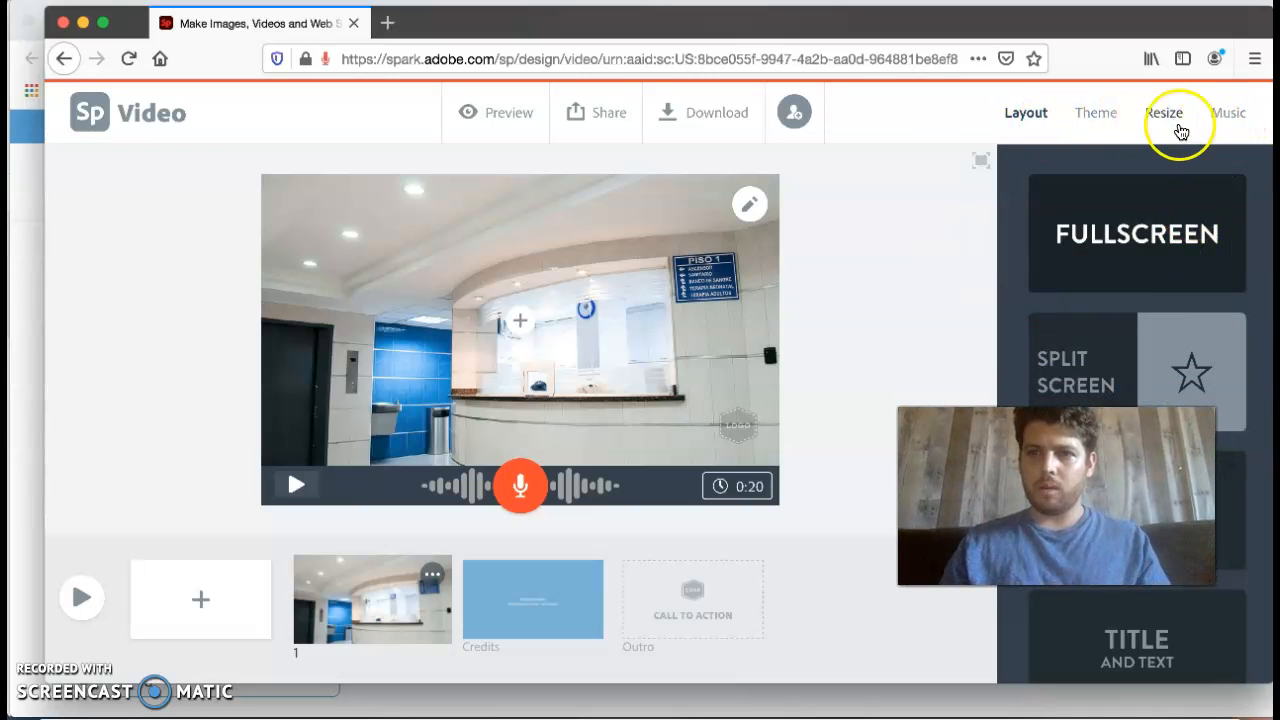
{"action": "left_click", "coordinate": [1227, 129]}
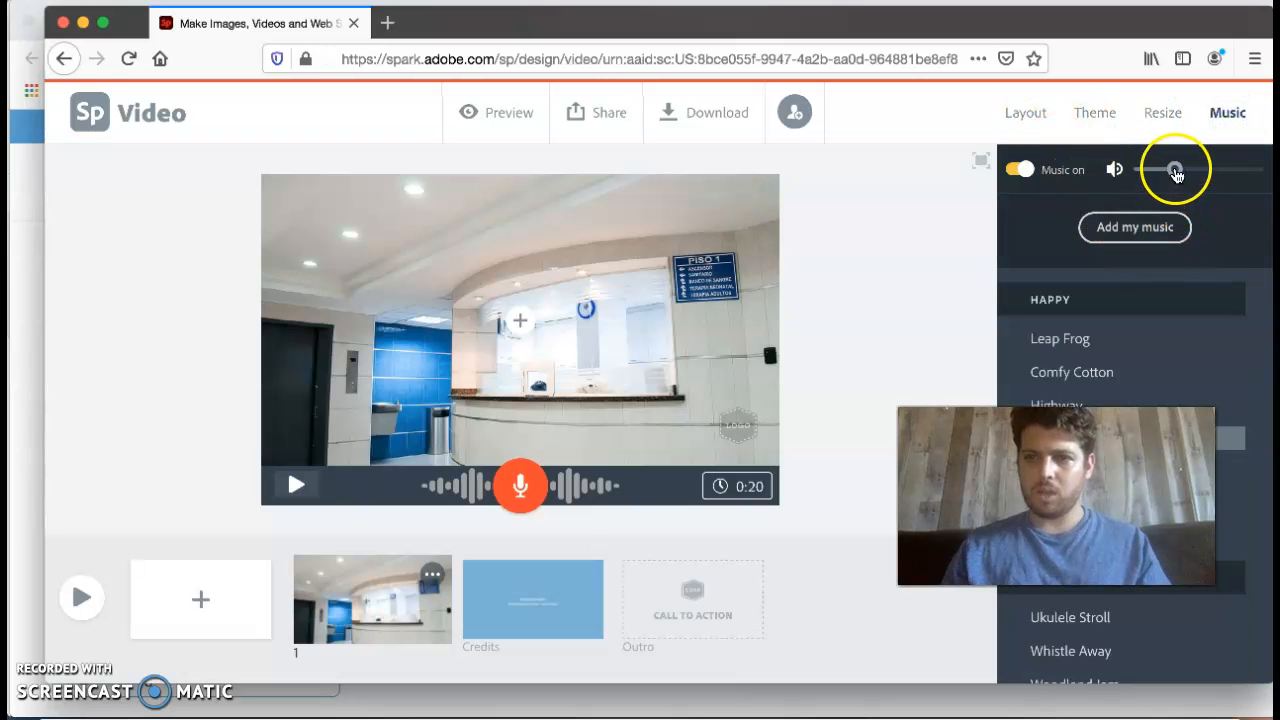
{"action": "left_click", "coordinate": [1025, 170]}
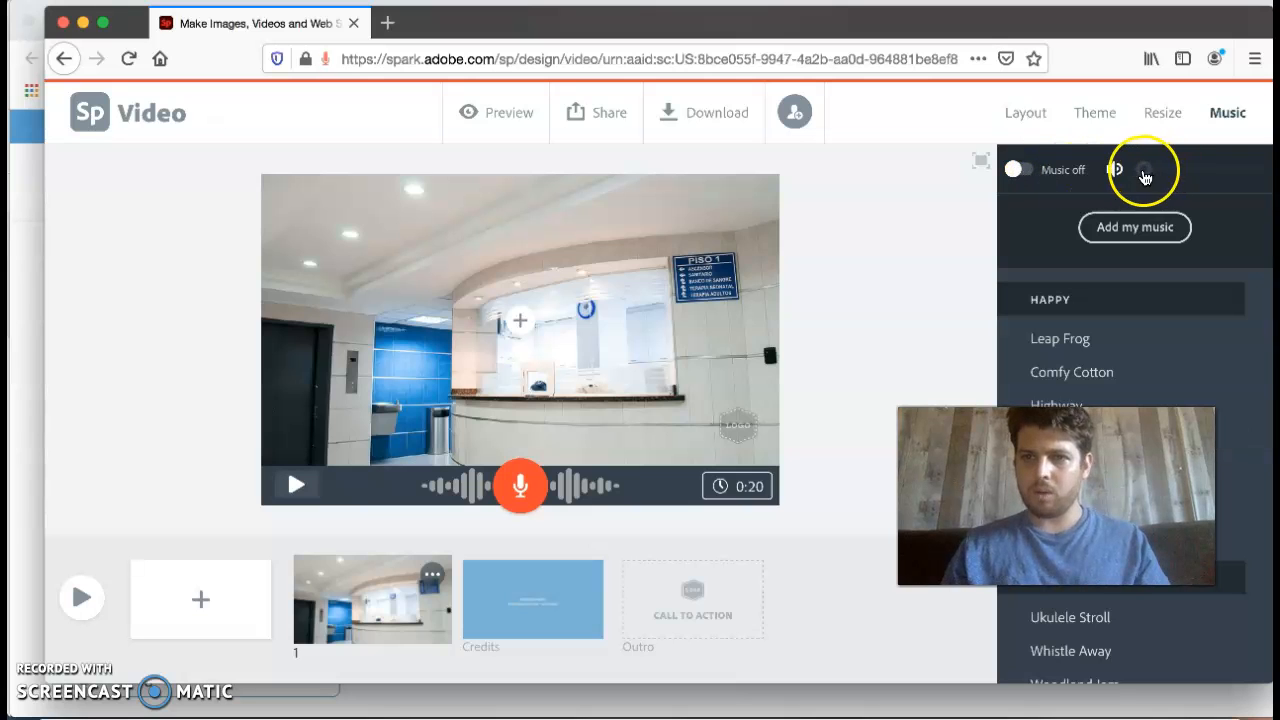
{"action": "scroll", "coordinate": [1122, 388], "scroll_direction": "down", "scroll_amount": 5}
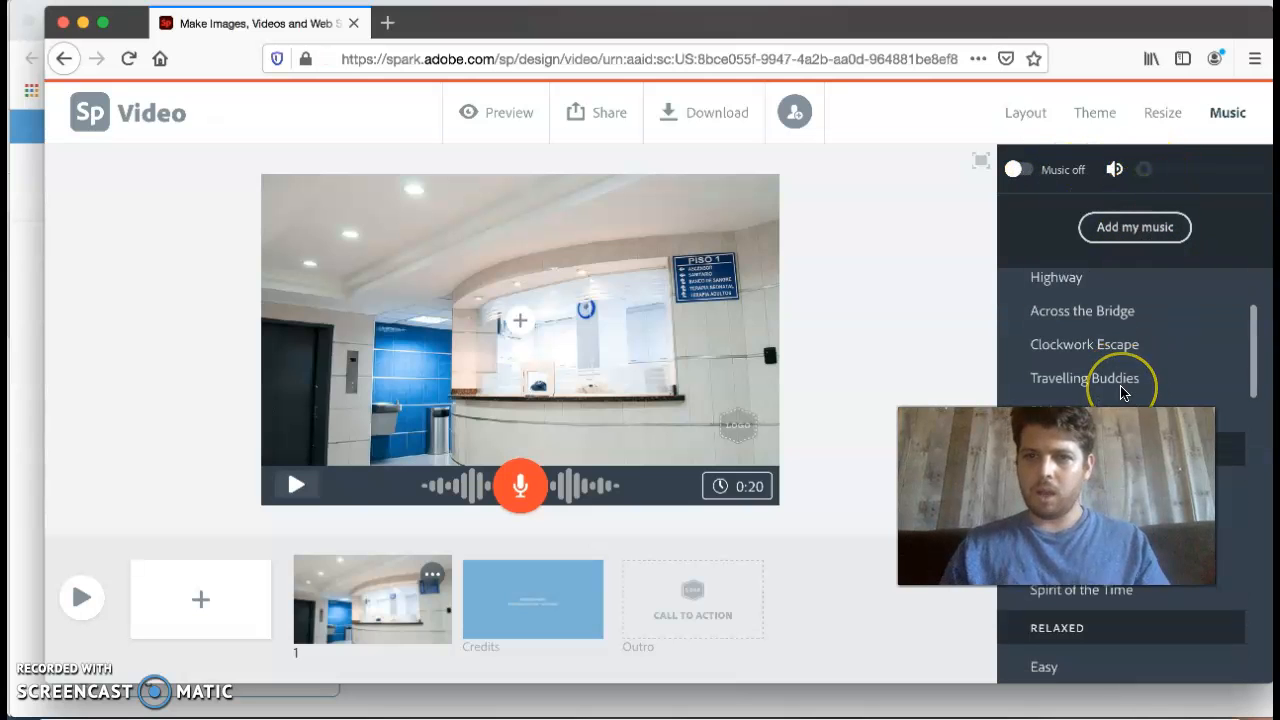
{"action": "scroll", "coordinate": [1122, 393], "scroll_direction": "up", "scroll_amount": 5}
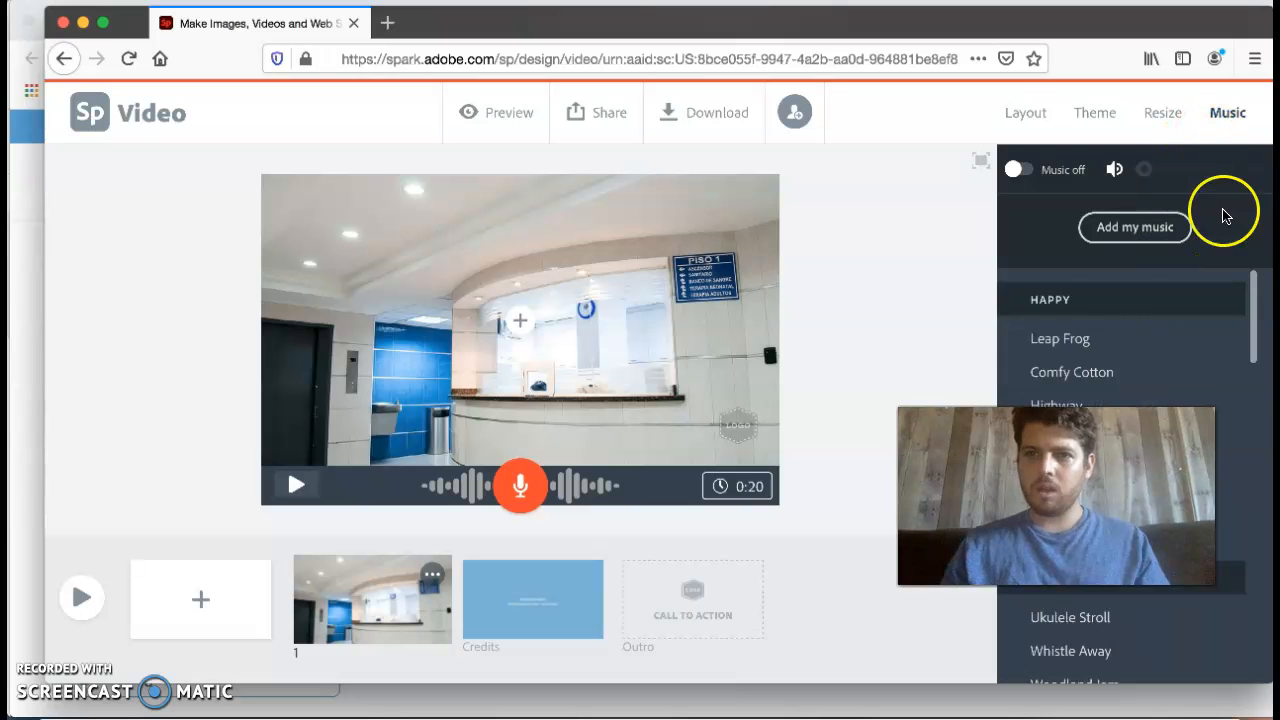
- Look at the available video themes and the resize options
{"action": "left_click", "coordinate": [1118, 112]}
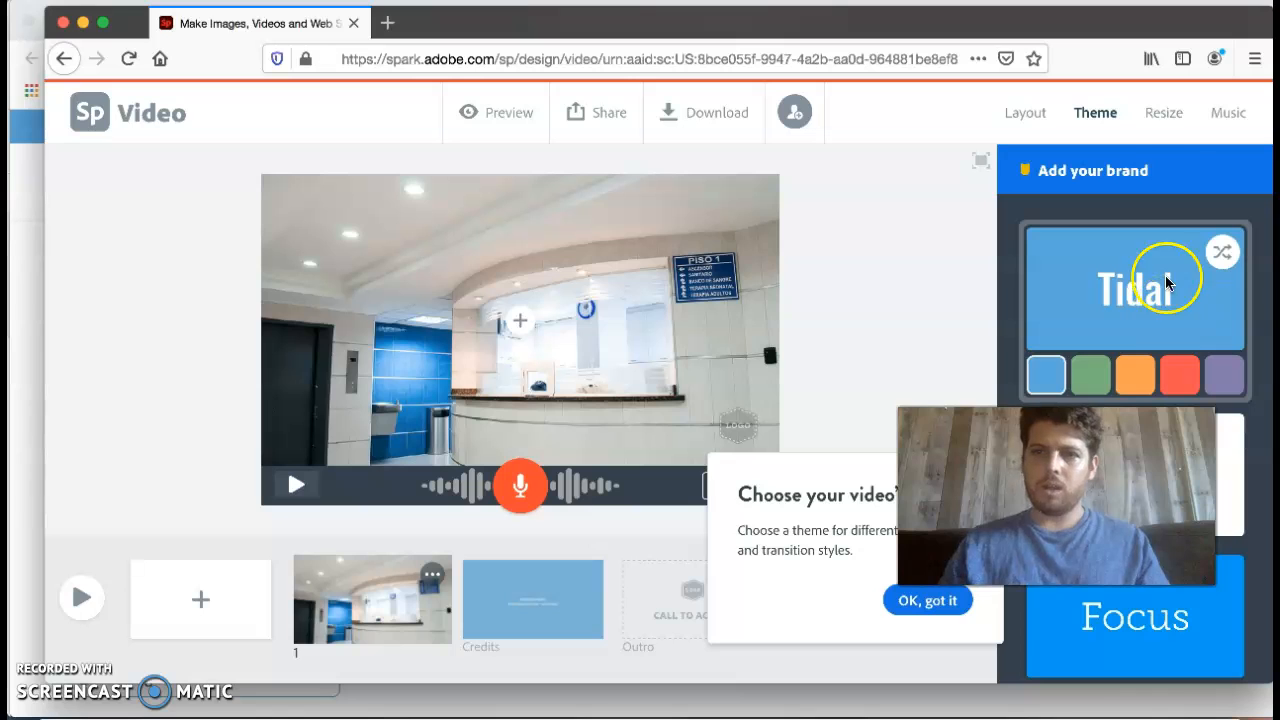
{"action": "left_click", "coordinate": [1165, 116]}
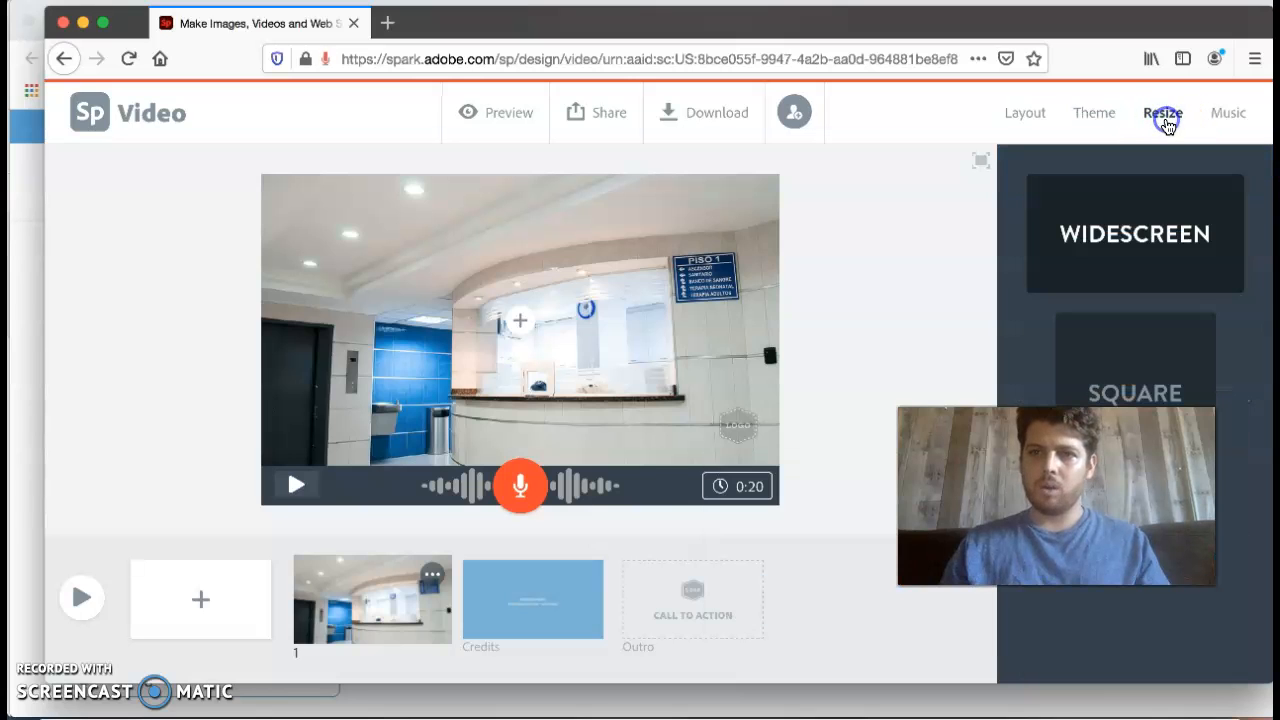